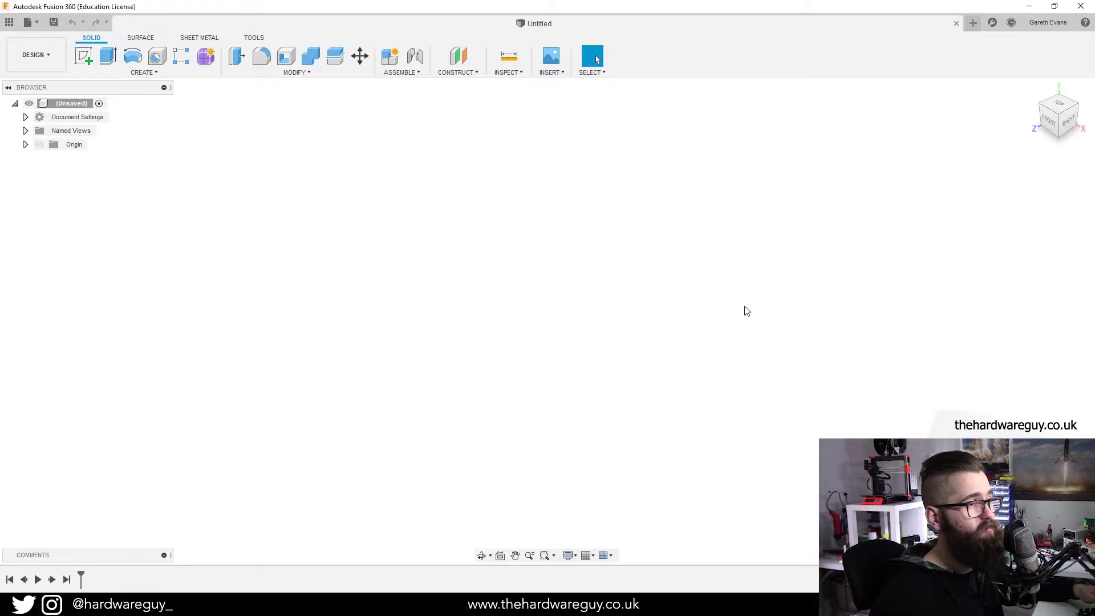
# Sketch a 100 mm diameter circle centred at the origin on the ground plane
pyautogui.click(83, 57)
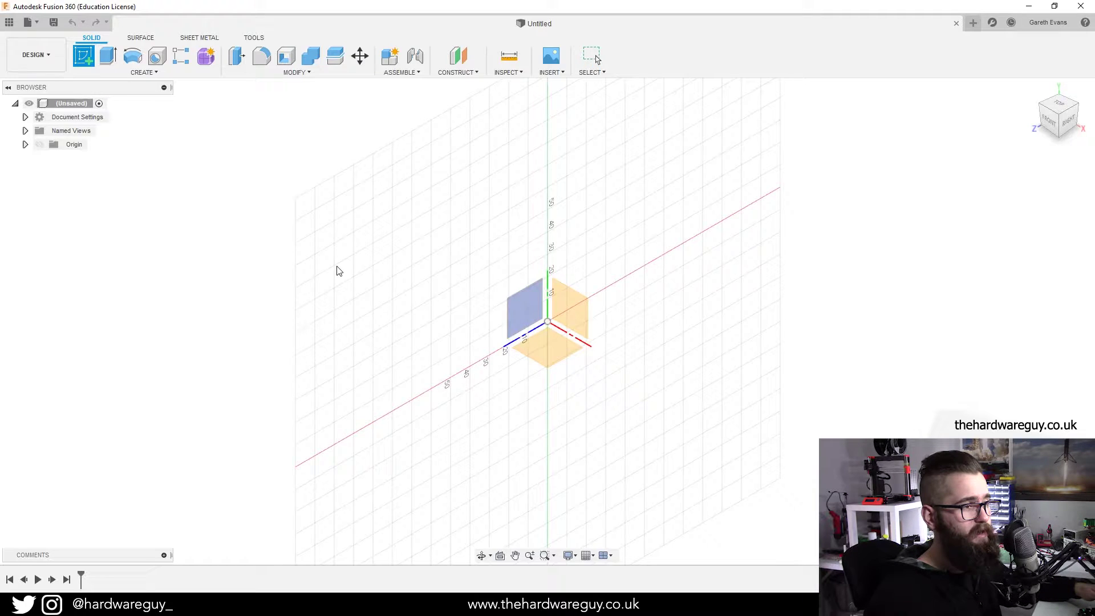
pyautogui.click(540, 343)
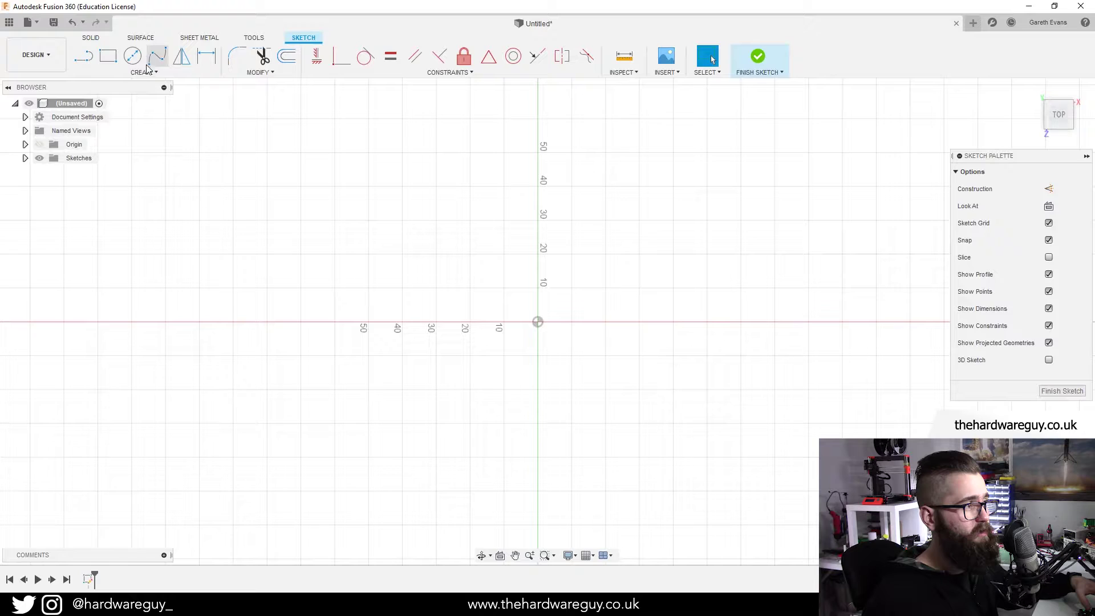
pyautogui.click(134, 61)
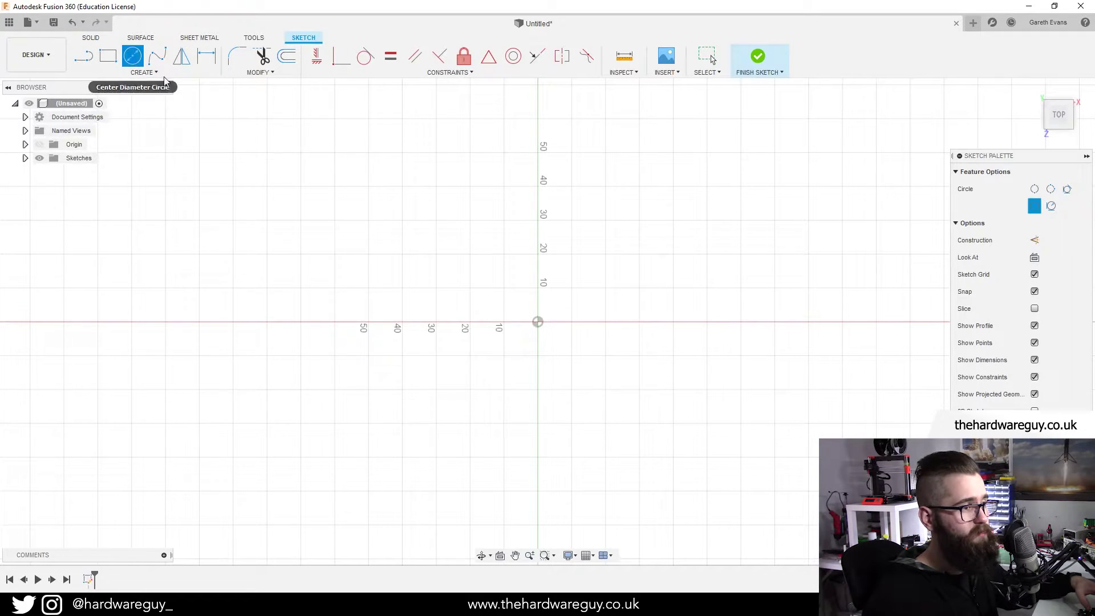
pyautogui.click(537, 322)
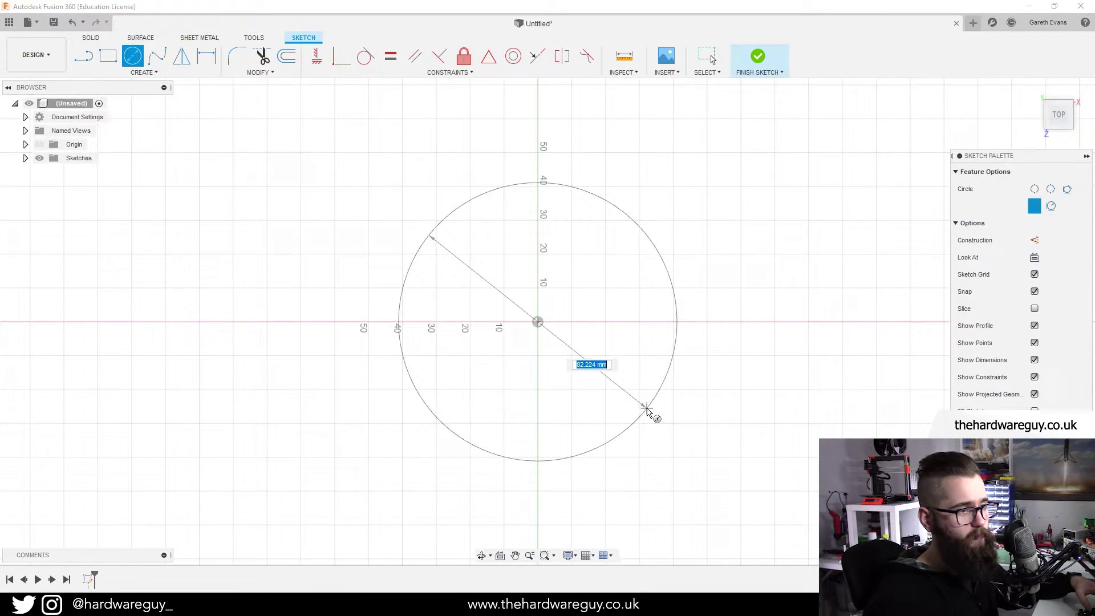
pyautogui.write('100')
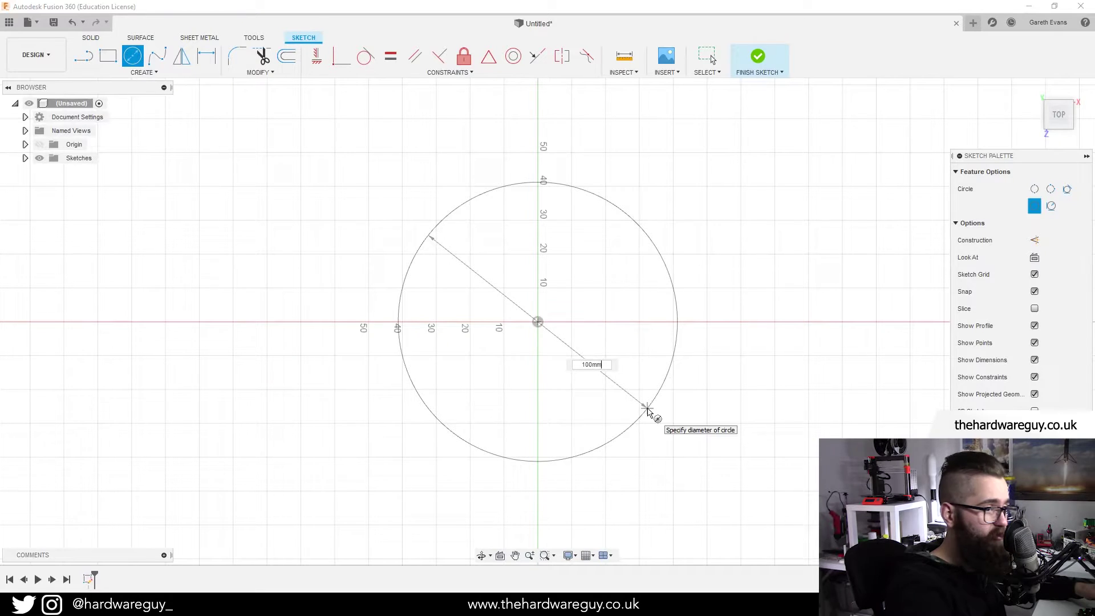
pyautogui.press('Return')
pyautogui.press('Return')
pyautogui.scroll(-3, 659, 389)
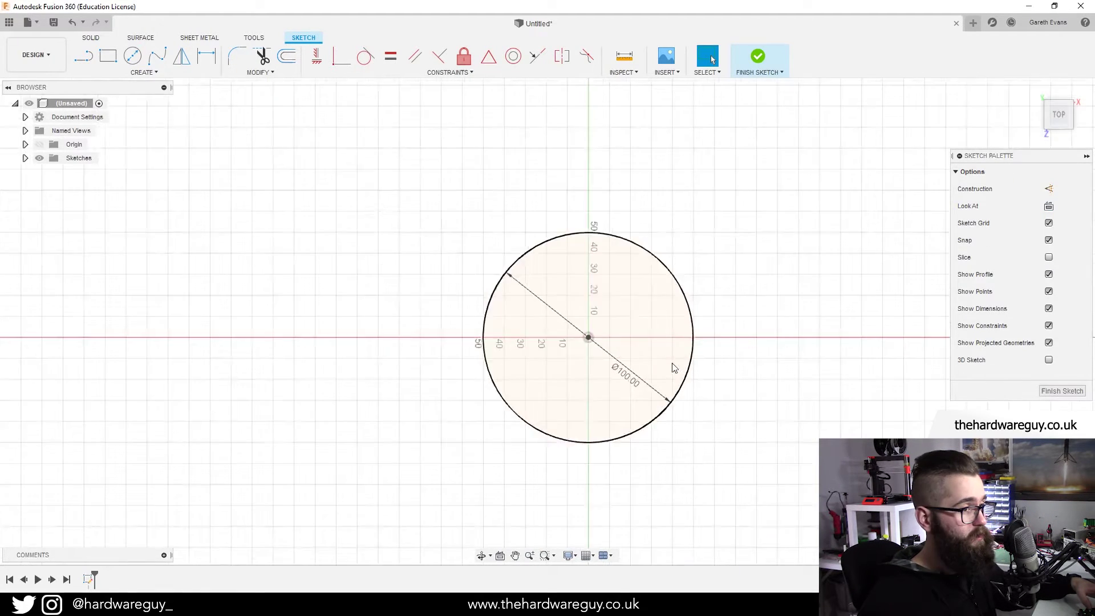
pyautogui.scroll(-1, 719, 346)
pyautogui.click(764, 64)
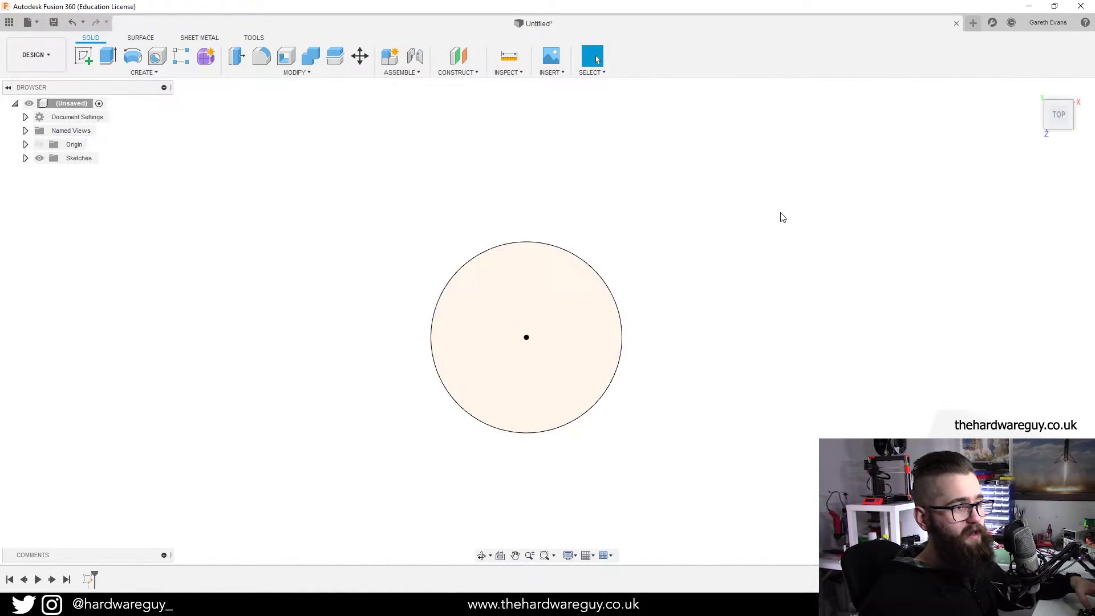
# Extrude the circle upward to a height of 160 mm
pyautogui.click(107, 58)
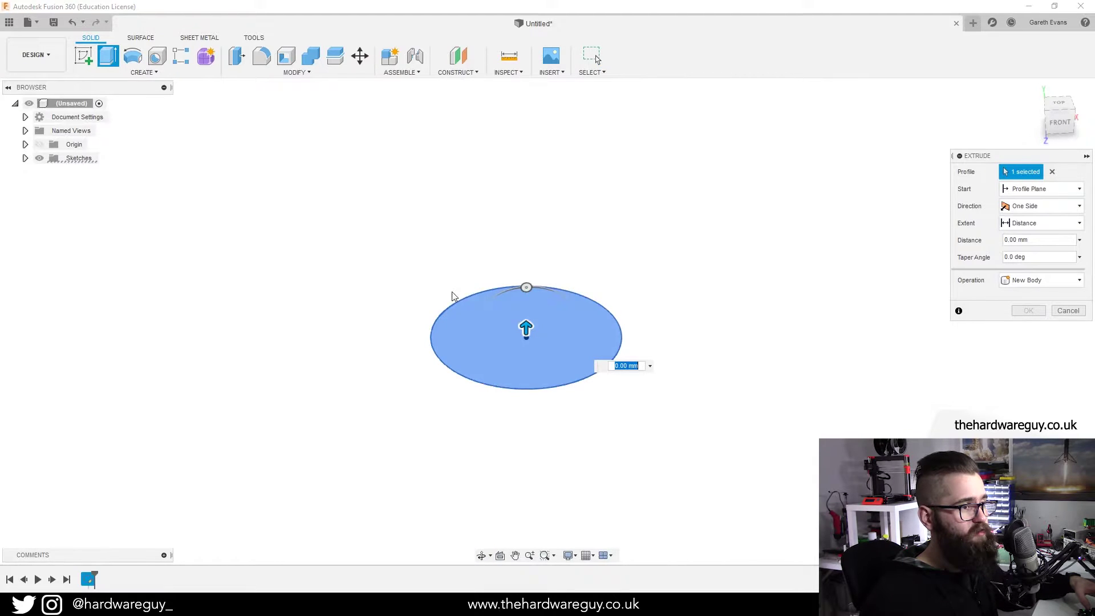
pyautogui.moveTo(526, 332); pyautogui.dragTo(531, 83)
pyautogui.moveTo(757, 248); pyautogui.dragTo(762, 378, button='middle')
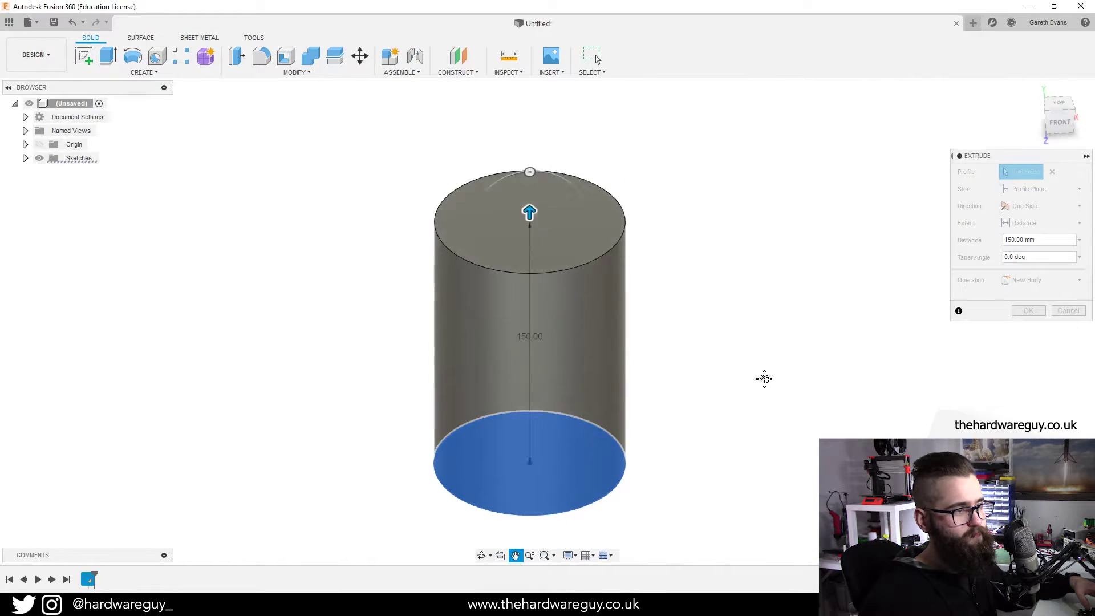
pyautogui.moveTo(534, 230); pyautogui.dragTo(534, 213)
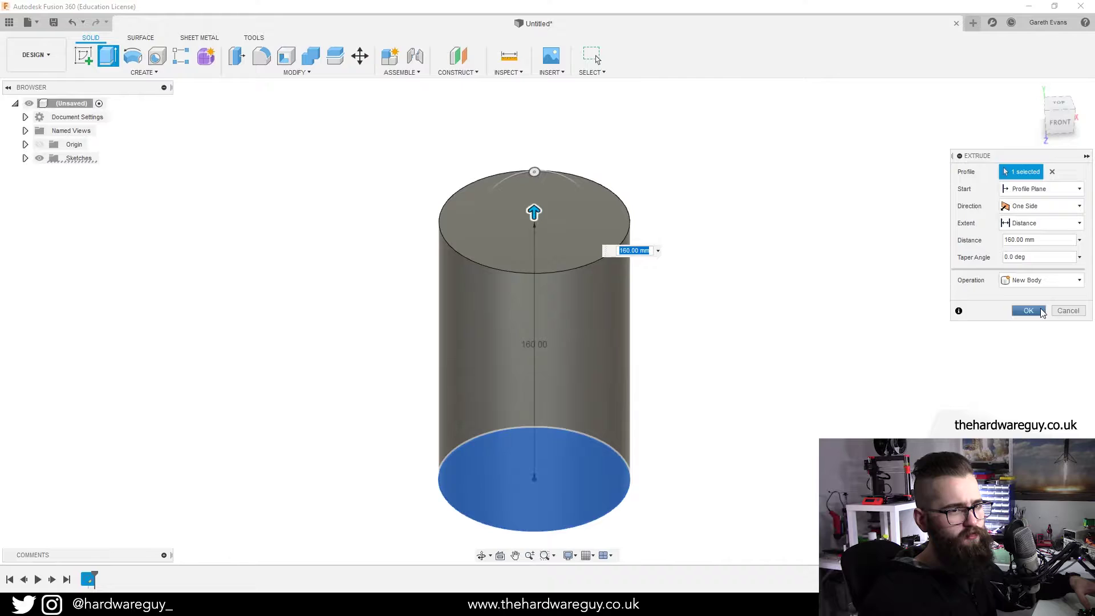
# Accept the 160 mm extrusion as a new body, then orbit around the cylinder
pyautogui.click(1027, 310)
pyautogui.scroll(-2, 861, 337)
pyautogui.keyDown('shift'); pyautogui.moveTo(845, 330); pyautogui.dragTo(782, 324, button='middle'); pyautogui.keyUp('shift')
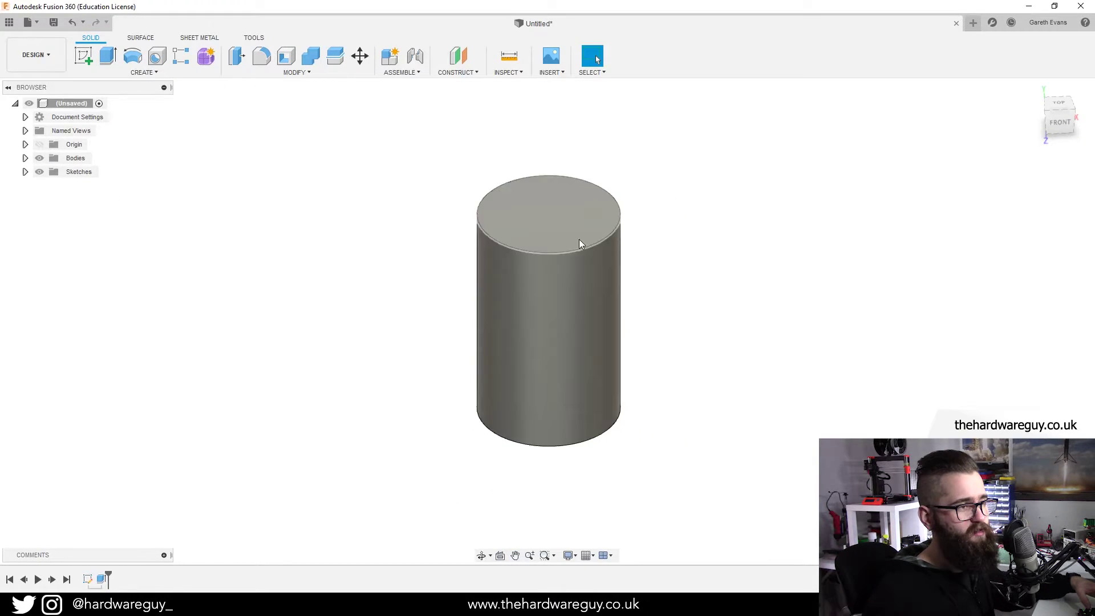
pyautogui.click(83, 57)
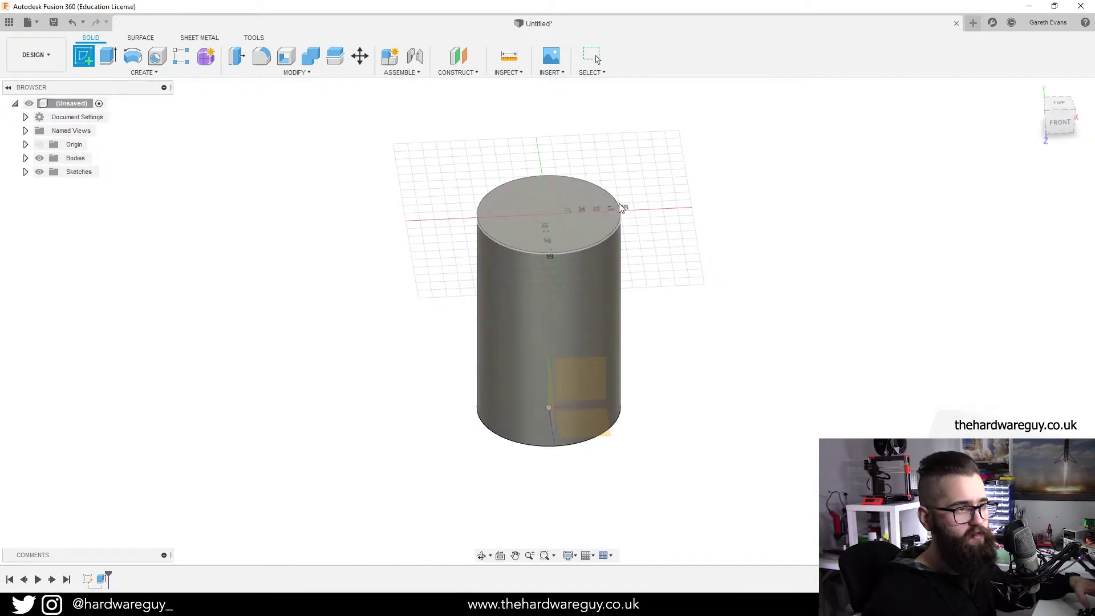
pyautogui.keyDown('shift'); pyautogui.moveTo(545, 203); pyautogui.dragTo(777, 203, button='middle'); pyautogui.keyUp('shift')
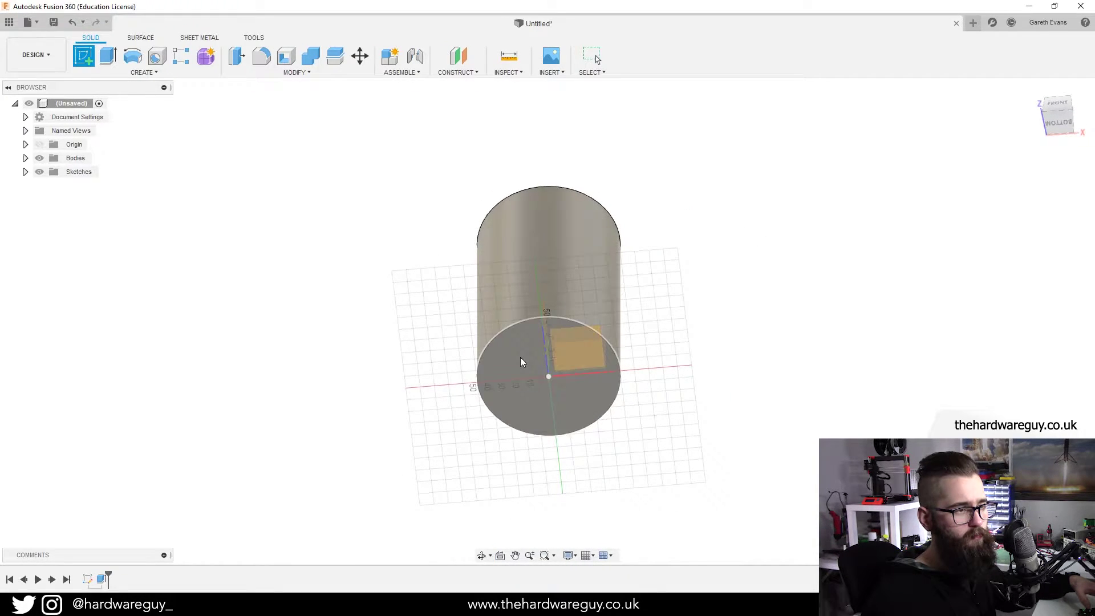
pyautogui.keyDown('shift'); pyautogui.moveTo(859, 293); pyautogui.dragTo(838, 362, button='middle'); pyautogui.keyUp('shift')
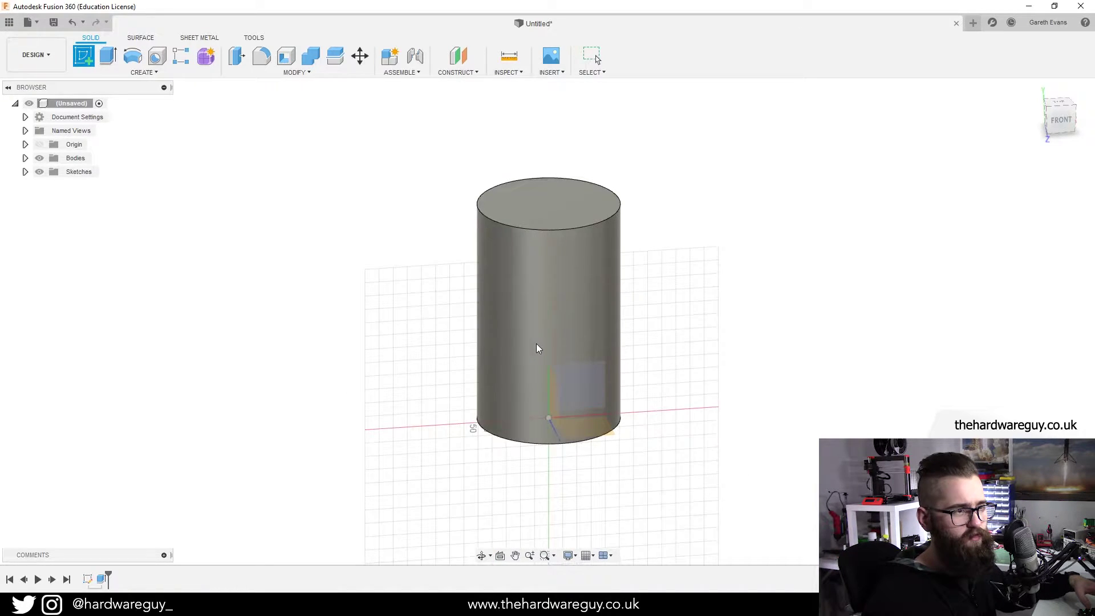
pyautogui.keyDown('shift'); pyautogui.moveTo(755, 342); pyautogui.dragTo(750, 351, button='middle'); pyautogui.keyUp('shift')
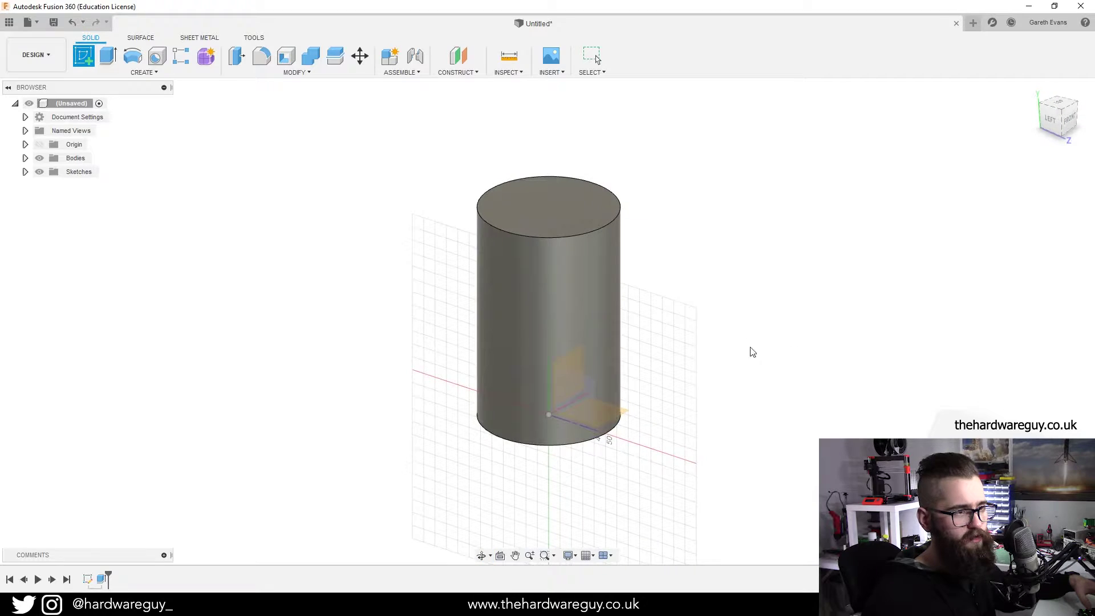
pyautogui.moveTo(759, 299)
pyautogui.keyDown('shift'); pyautogui.mouseDown(button='middle')
pyautogui.moveTo(724, 276)
pyautogui.moveTo(698, 280)
pyautogui.mouseUp(button='middle'); pyautogui.keyUp('shift')
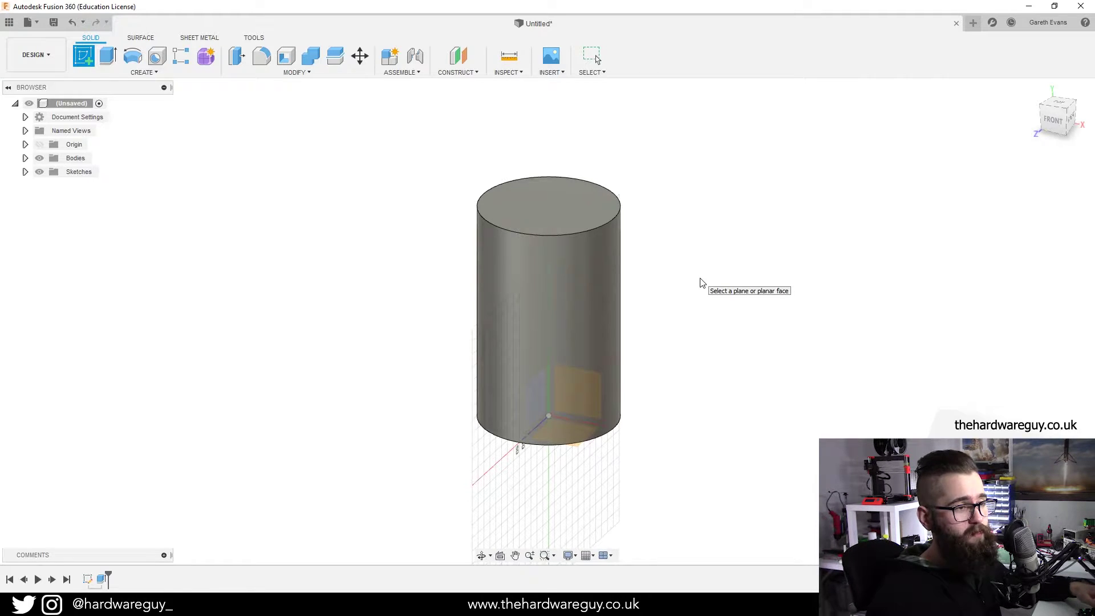
pyautogui.moveTo(700, 282)
pyautogui.keyDown('shift'); pyautogui.mouseDown(button='middle')
pyautogui.moveTo(717, 312)
pyautogui.moveTo(702, 319)
pyautogui.mouseUp(button='middle'); pyautogui.keyUp('shift')
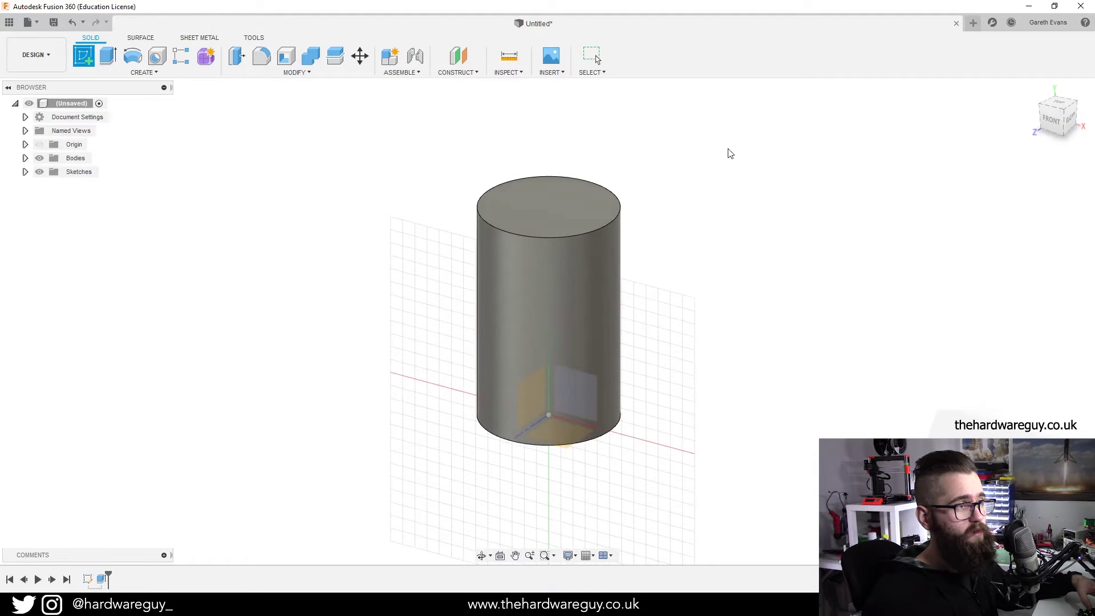
# Create a construction plane offset 70 mm from the chosen origin plane
pyautogui.click(470, 74)
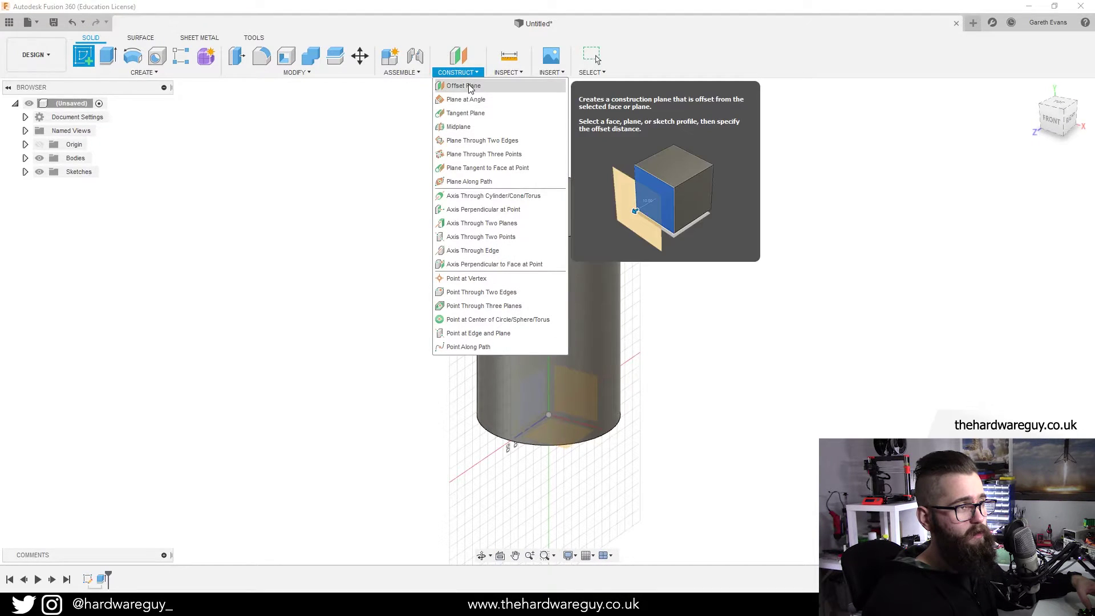
pyautogui.click(466, 86)
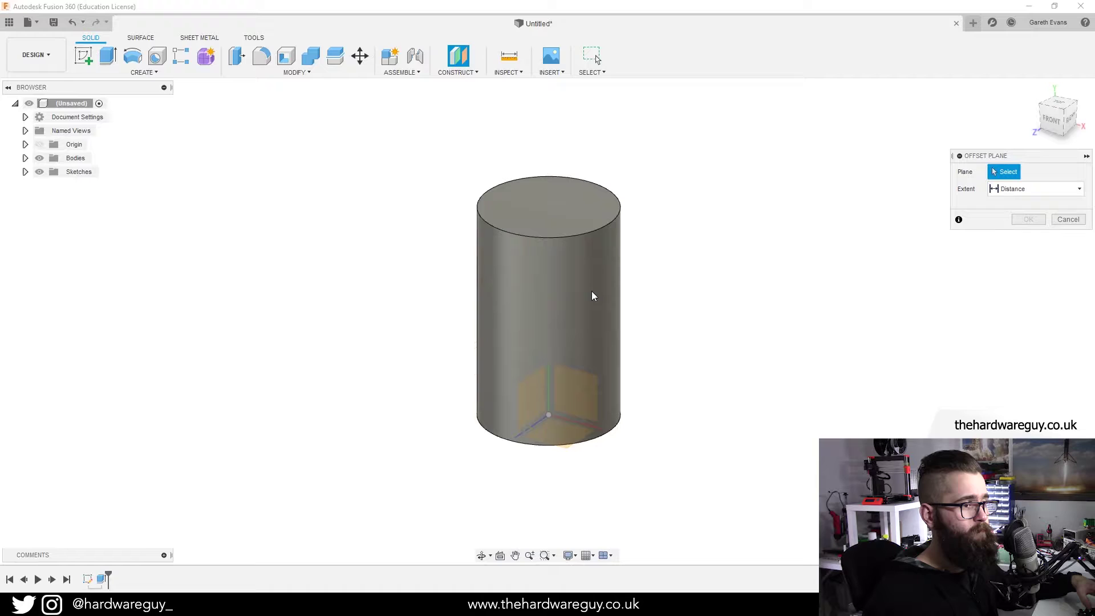
pyautogui.click(568, 393)
pyautogui.keyDown('shift'); pyautogui.moveTo(710, 365); pyautogui.dragTo(826, 374, button='middle'); pyautogui.keyUp('shift')
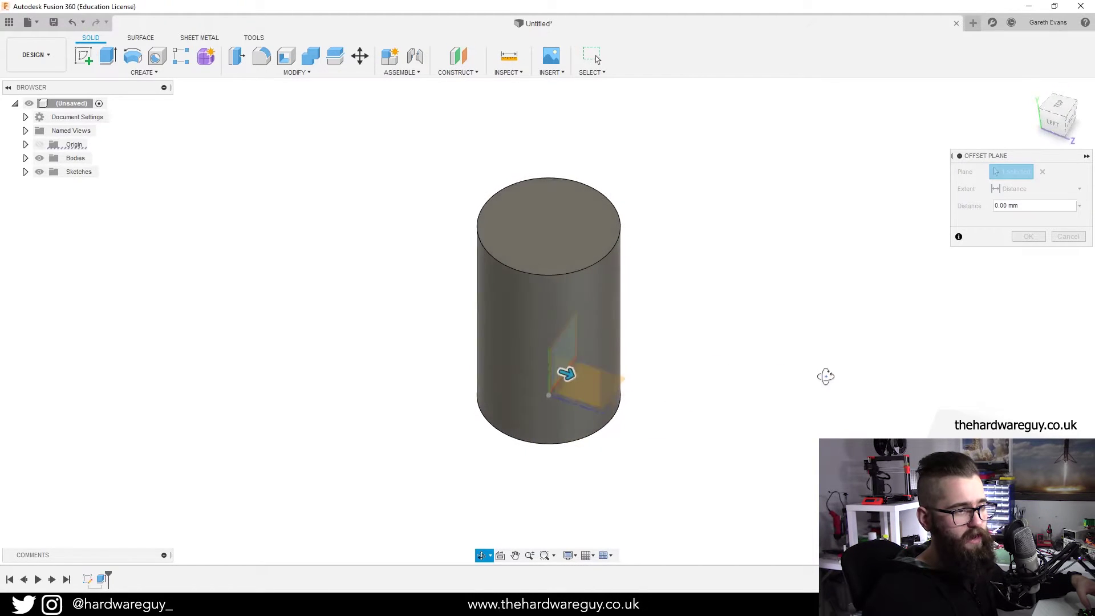
pyautogui.write('50')
pyautogui.moveTo(564, 373); pyautogui.dragTo(660, 387)
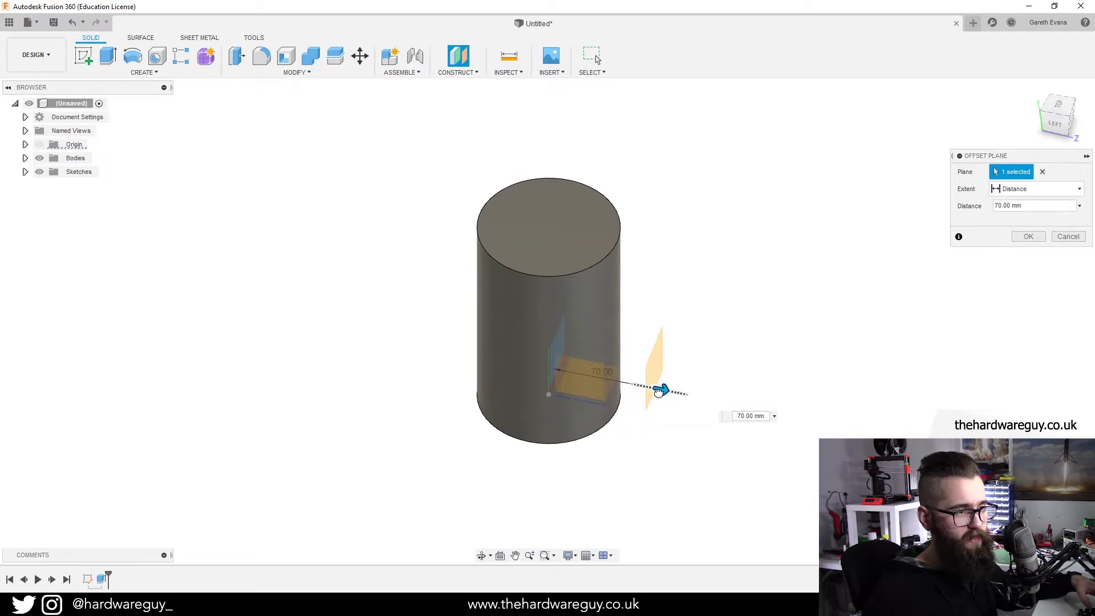
pyautogui.moveTo(744, 416)
pyautogui.keyDown('shift'); pyautogui.mouseDown(button='middle')
pyautogui.moveTo(755, 369)
pyautogui.moveTo(599, 376)
pyautogui.mouseUp(button='middle'); pyautogui.keyUp('shift')
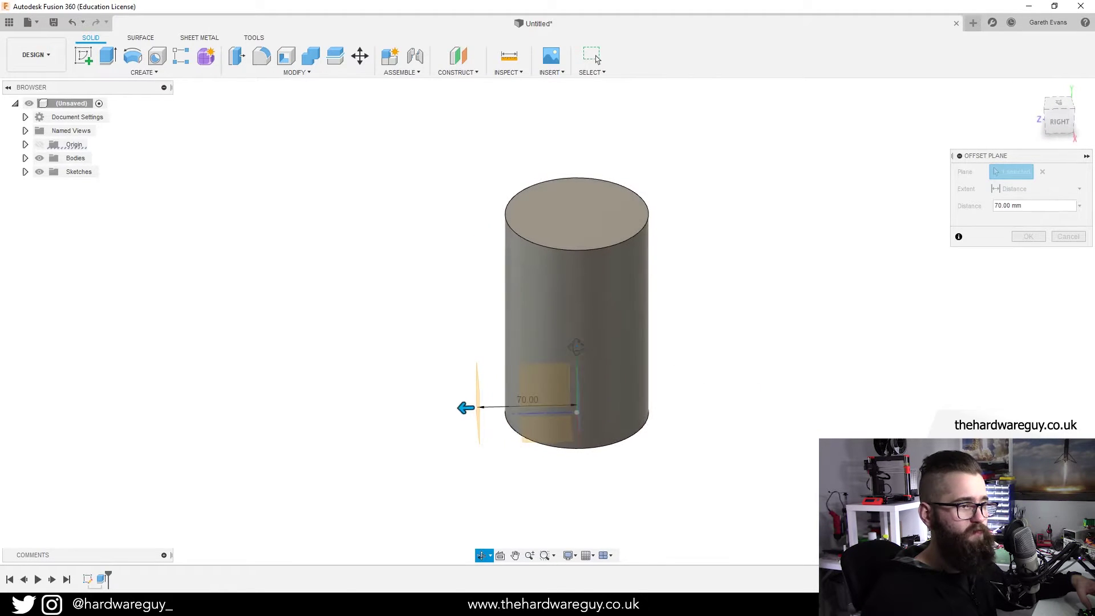
pyautogui.keyDown('shift'); pyautogui.moveTo(692, 359); pyautogui.dragTo(836, 360, button='middle'); pyautogui.keyUp('shift')
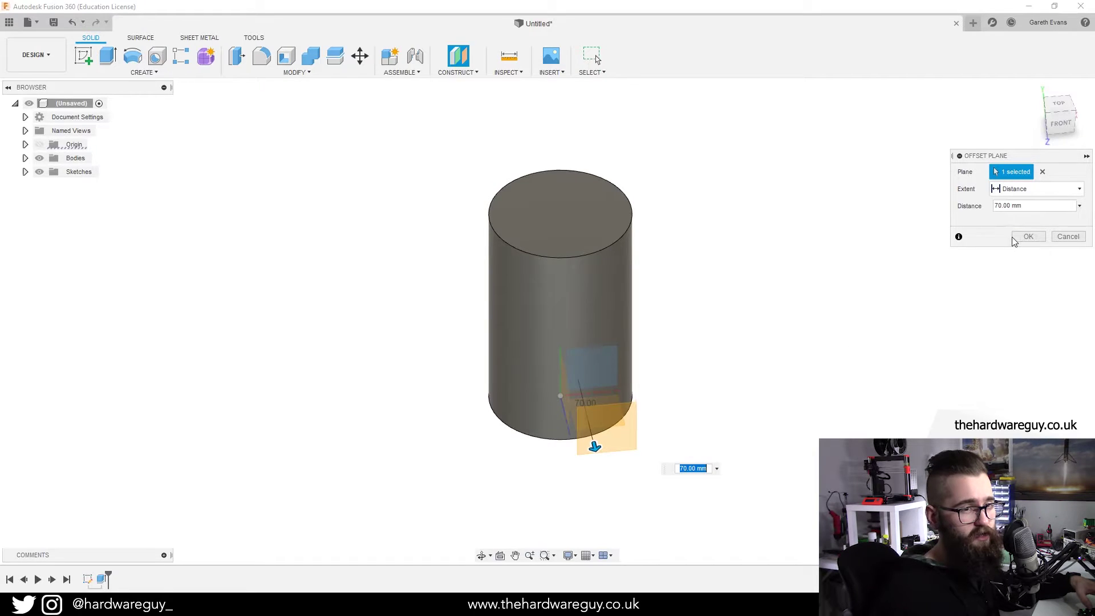
pyautogui.click(1028, 236)
pyautogui.keyDown('shift'); pyautogui.moveTo(812, 317); pyautogui.dragTo(806, 304, button='middle'); pyautogui.keyUp('shift')
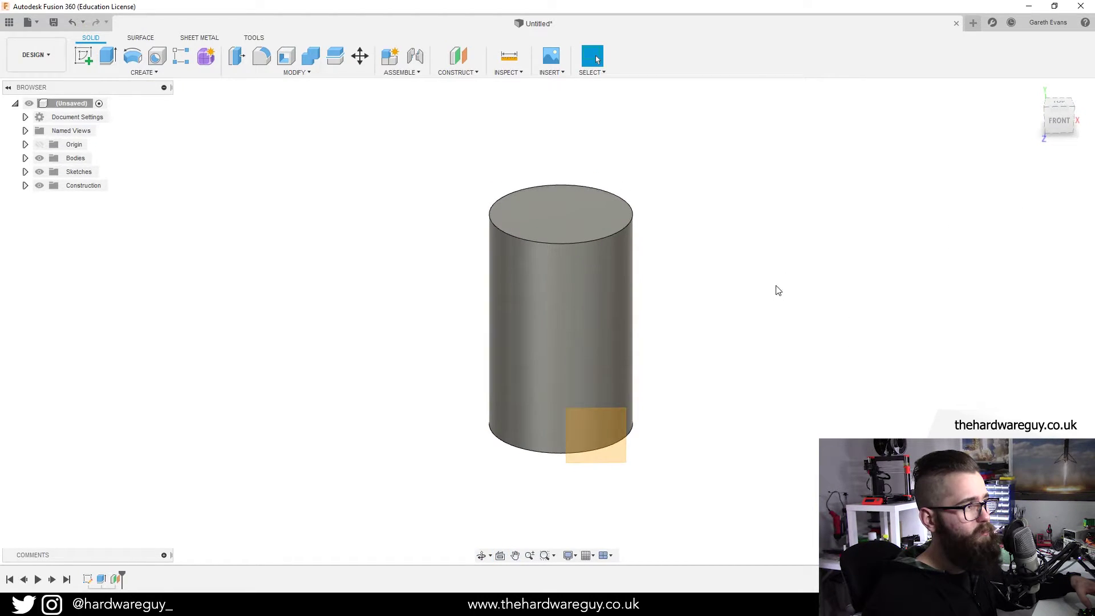
# Start a sketch on the 70 mm offset plane and view it face-on
pyautogui.click(89, 60)
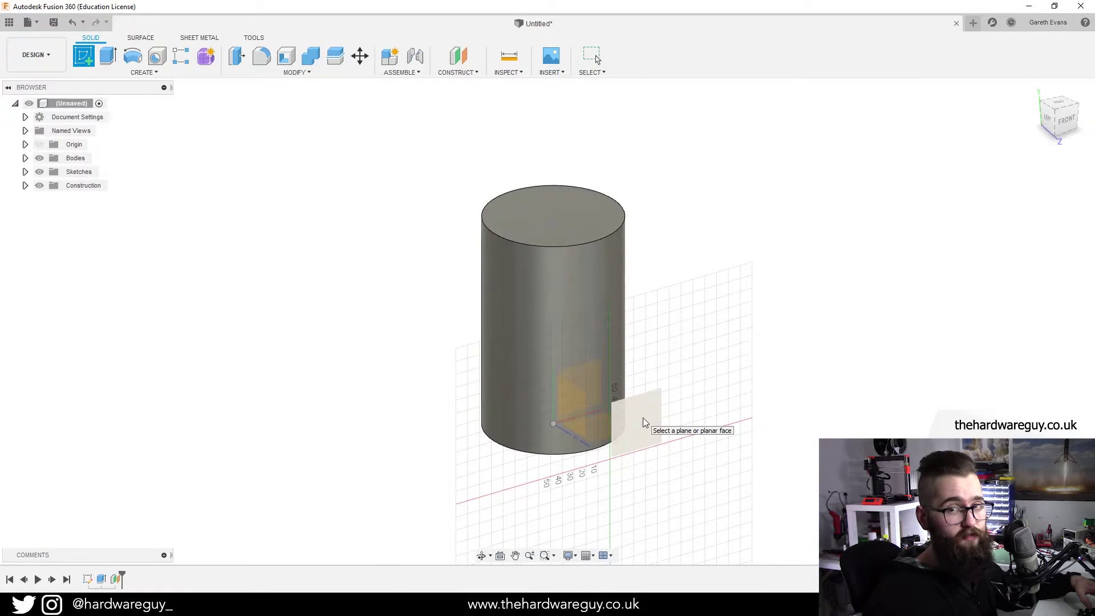
pyautogui.click(647, 418)
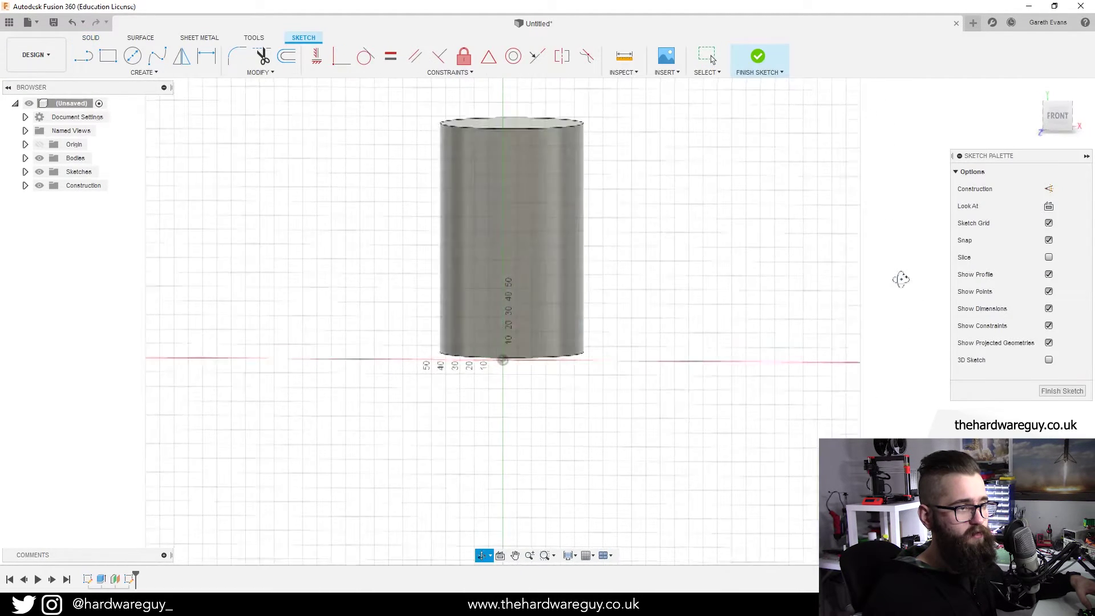
pyautogui.moveTo(828, 303)
pyautogui.keyDown('shift'); pyautogui.mouseDown(button='middle')
pyautogui.moveTo(799, 300)
pyautogui.moveTo(836, 303)
pyautogui.moveTo(809, 308)
pyautogui.moveTo(966, 197)
pyautogui.mouseUp(button='middle'); pyautogui.keyUp('shift')
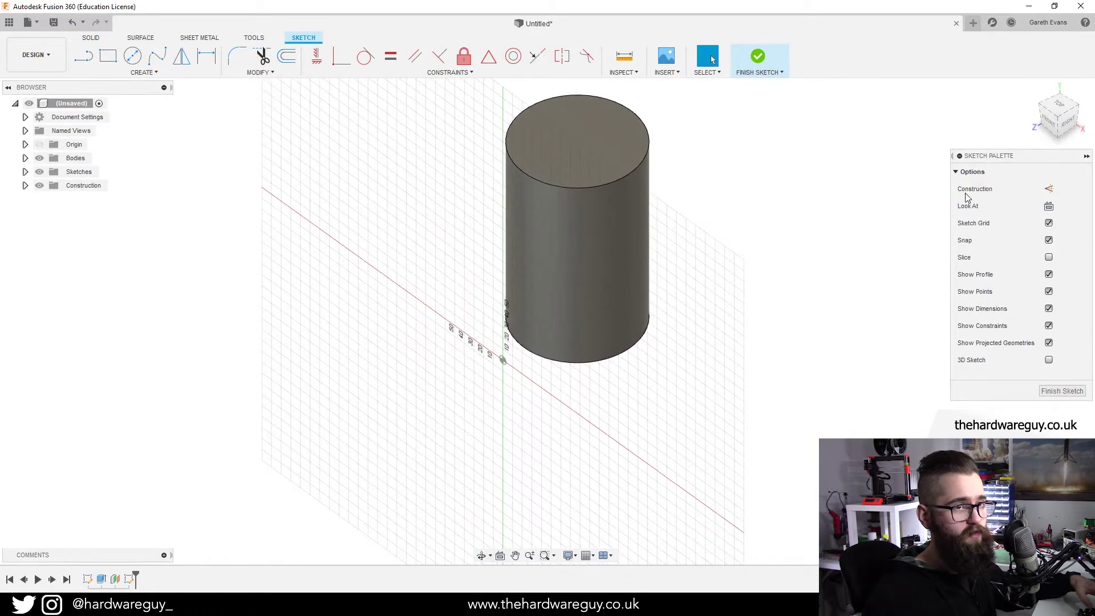
pyautogui.click(1046, 119)
pyautogui.moveTo(696, 208); pyautogui.dragTo(692, 270, button='middle')
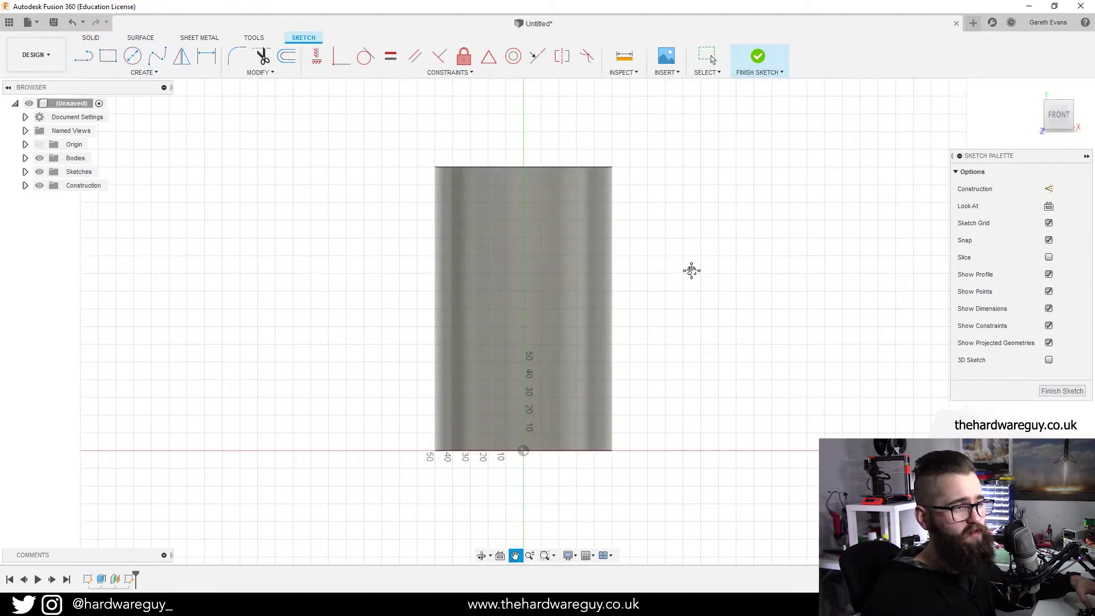
# Draw a centre rectangle on the cylinder's front face
pyautogui.click(125, 75)
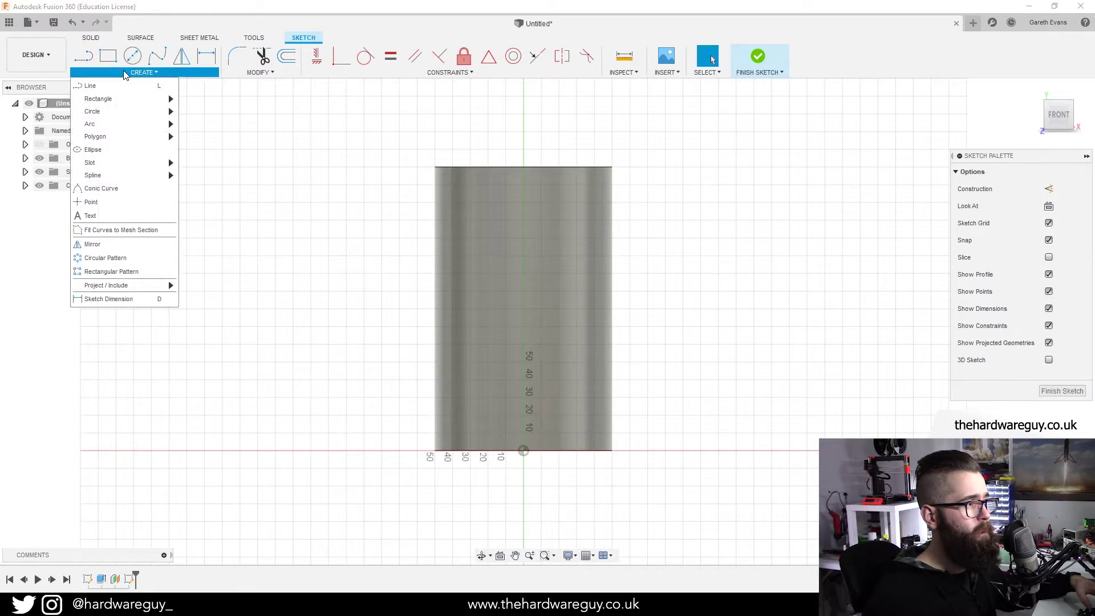
pyautogui.moveTo(97, 99)
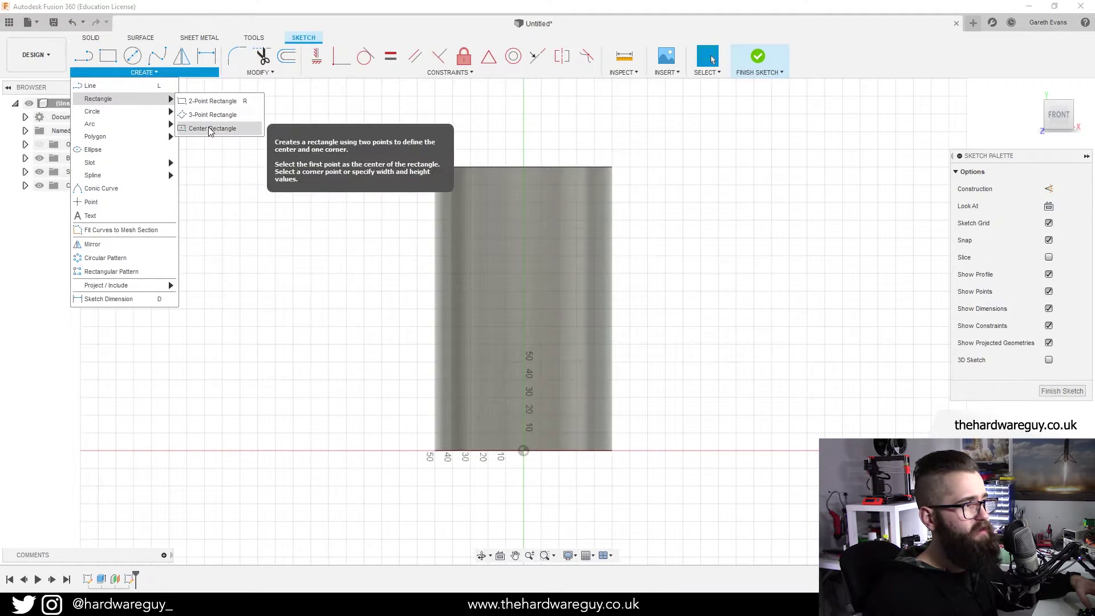
pyautogui.click(209, 128)
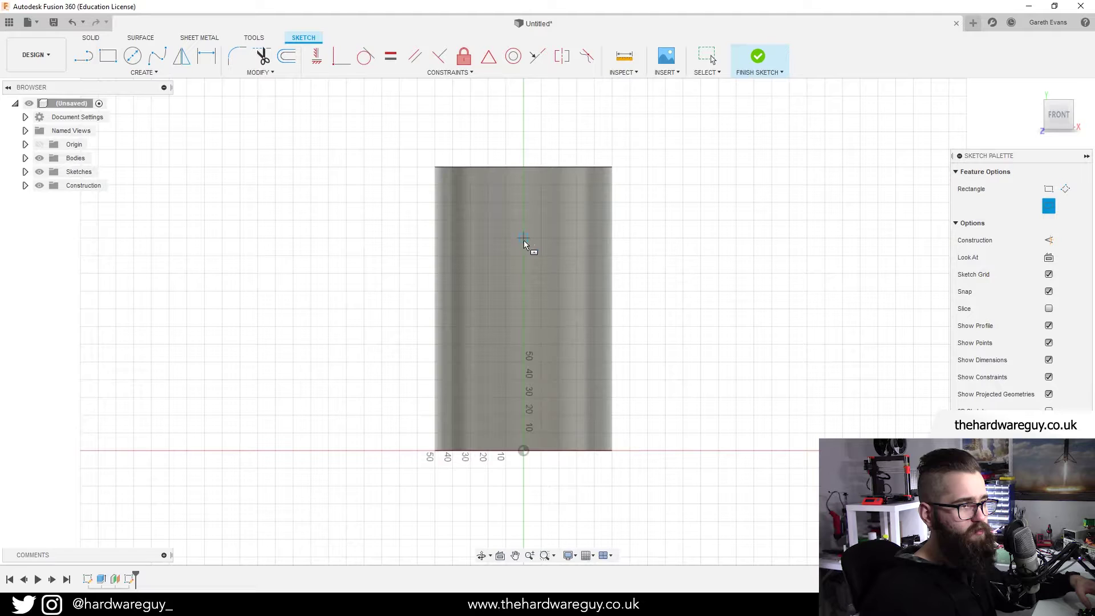
pyautogui.click(523, 238)
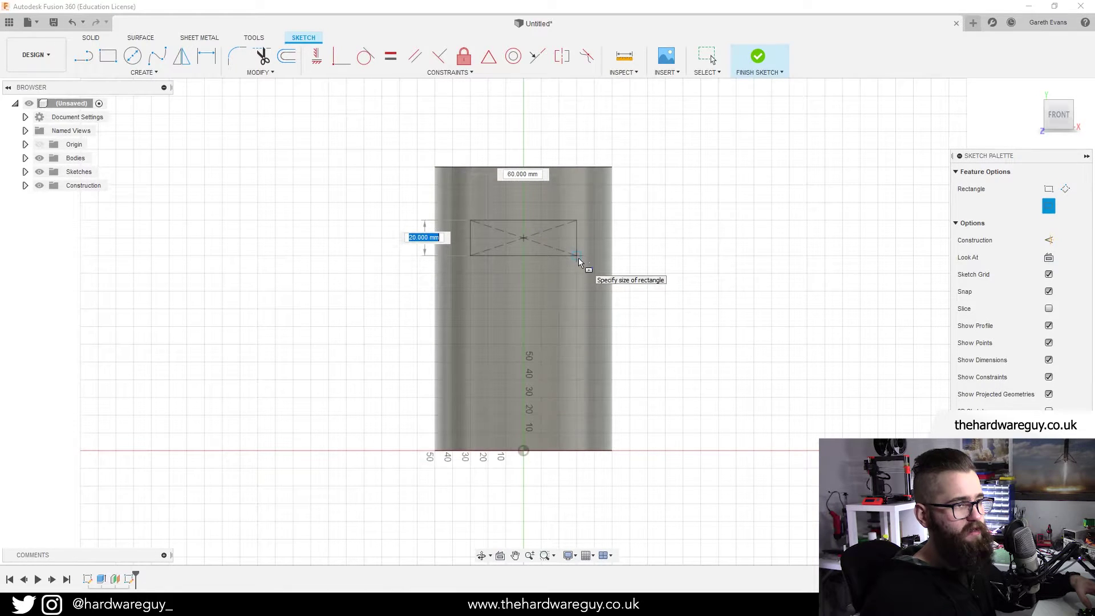
pyautogui.click(579, 261)
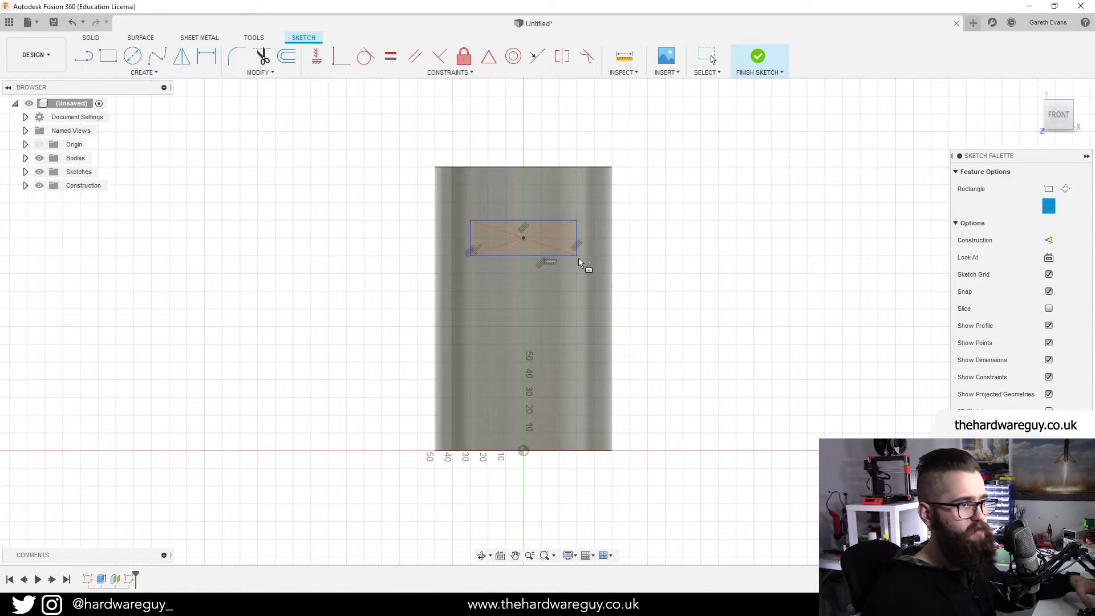
pyautogui.press('Escape')
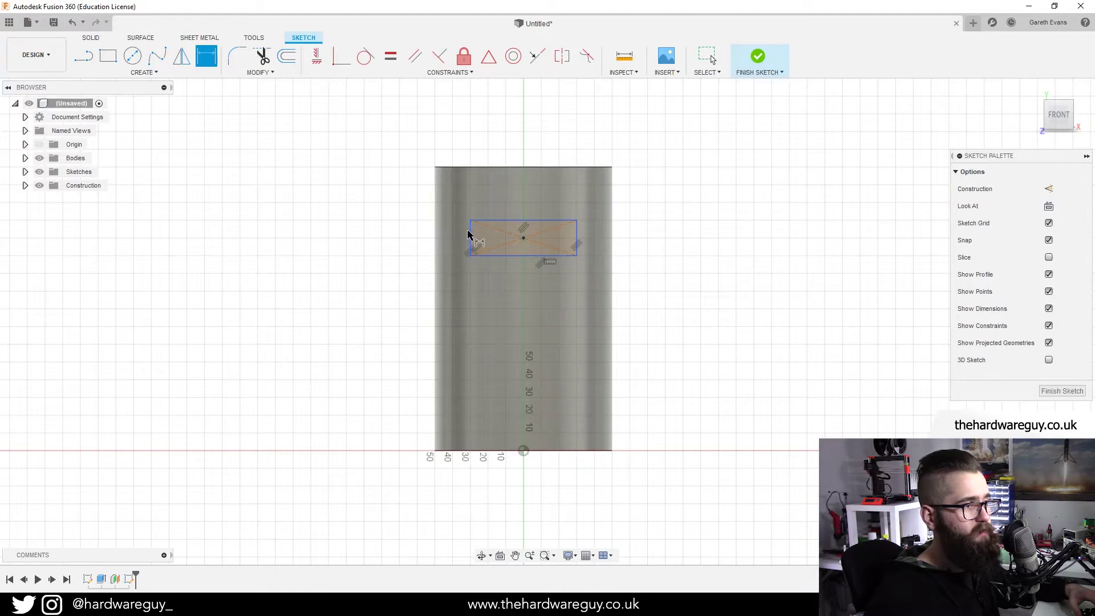
# Dimension the rectangle 60 mm wide and 20 mm tall
pyautogui.click(565, 221)
pyautogui.click(522, 128)
pyautogui.press('Return')
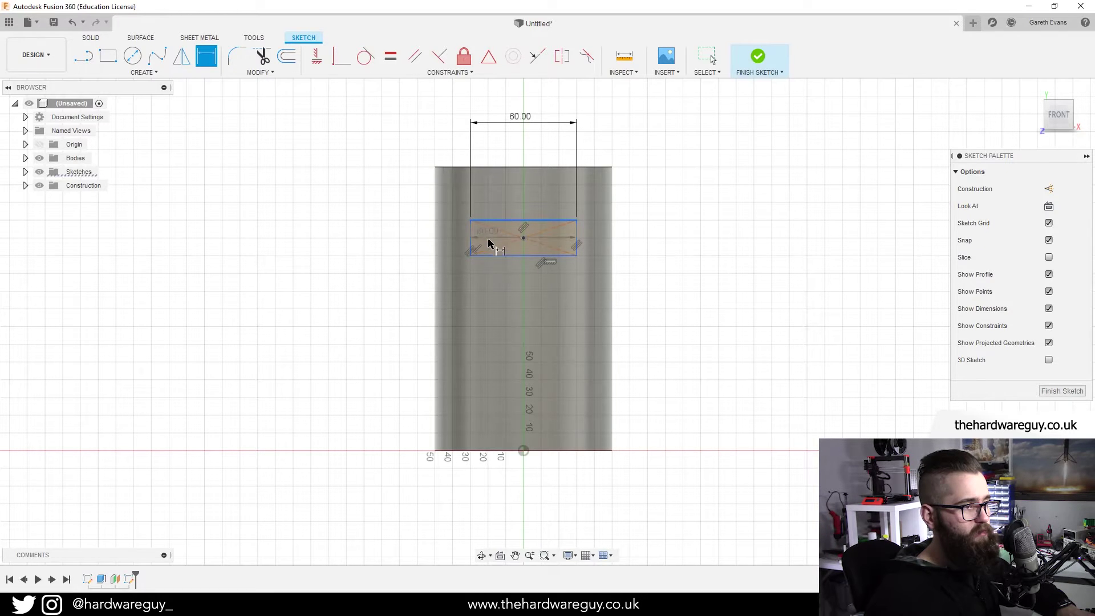
pyautogui.click(494, 258)
pyautogui.click(657, 235)
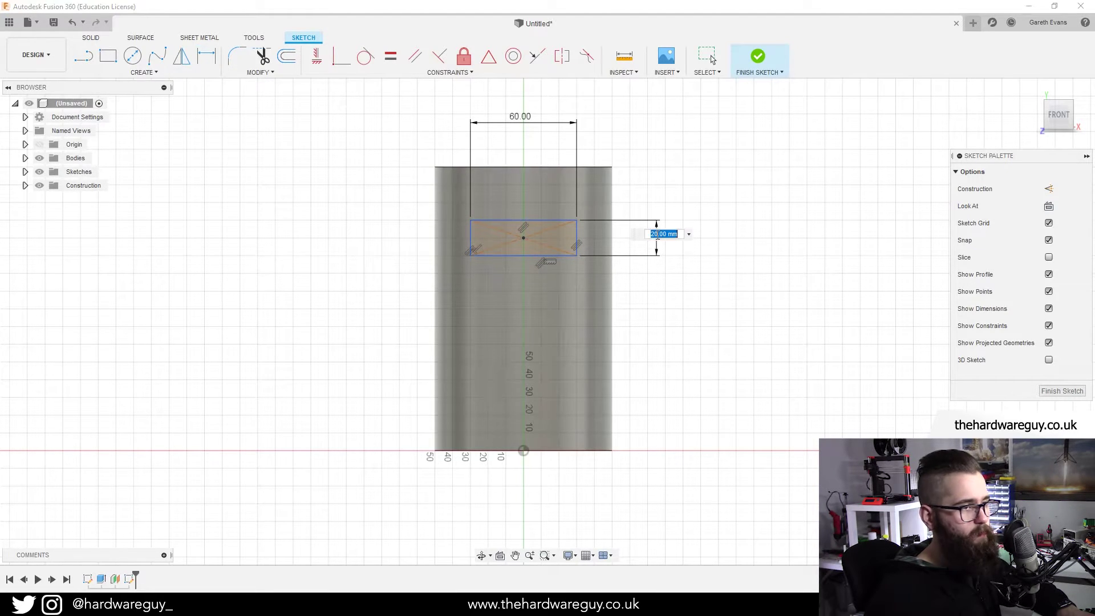
pyautogui.press('Return')
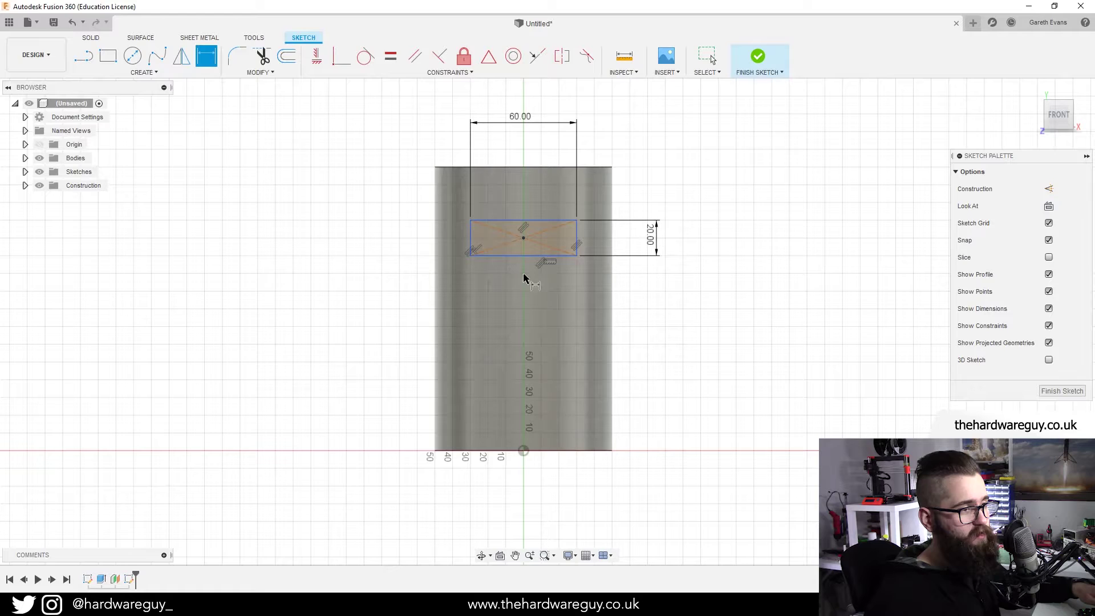
# Dimension the rectangle's centre 120 mm above the origin and finish the sketch
pyautogui.click(523, 237)
pyautogui.click(524, 451)
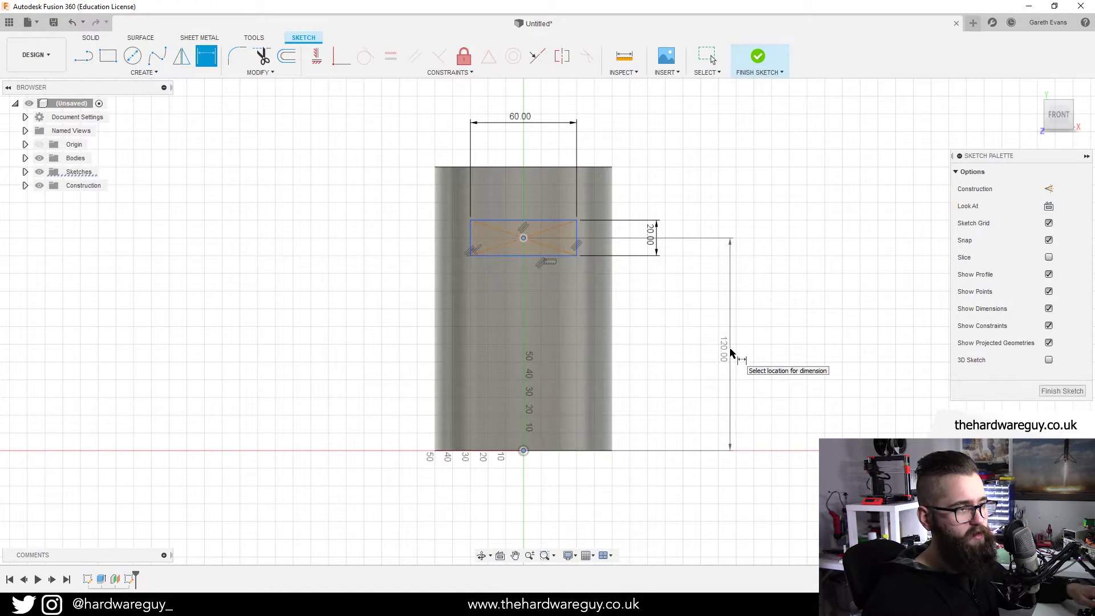
pyautogui.click(726, 351)
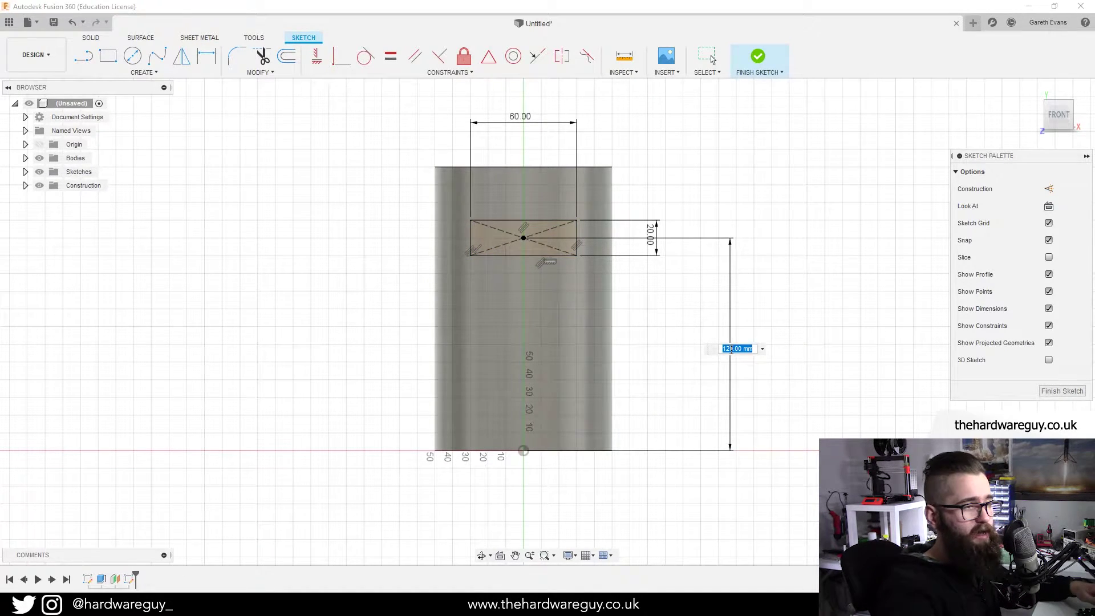
pyautogui.press('Return')
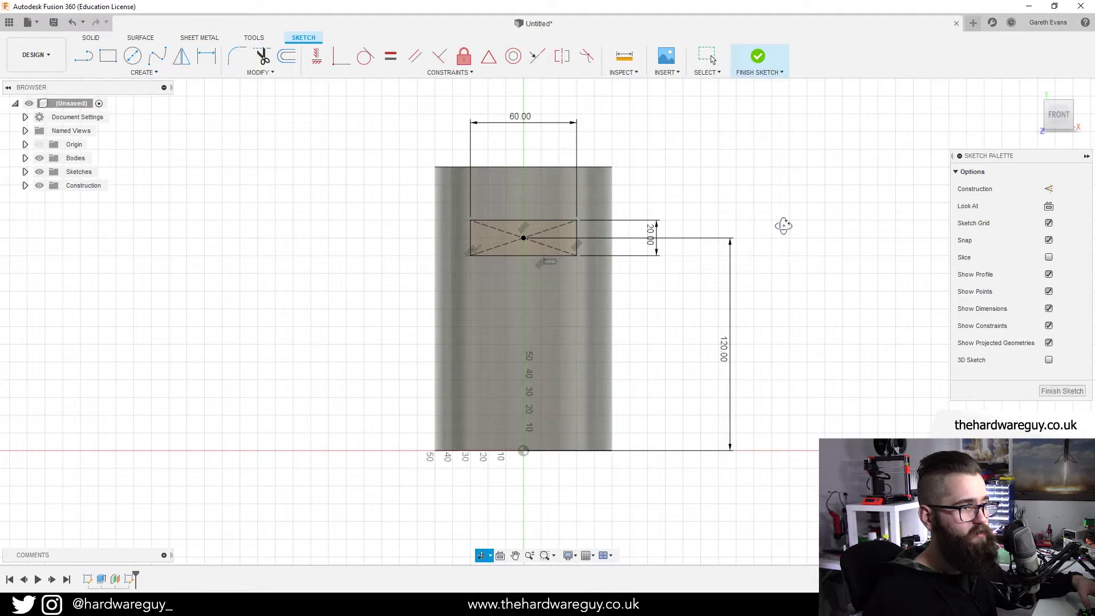
pyautogui.keyDown('shift'); pyautogui.moveTo(781, 225); pyautogui.dragTo(797, 222, button='middle'); pyautogui.keyUp('shift')
pyautogui.click(758, 59)
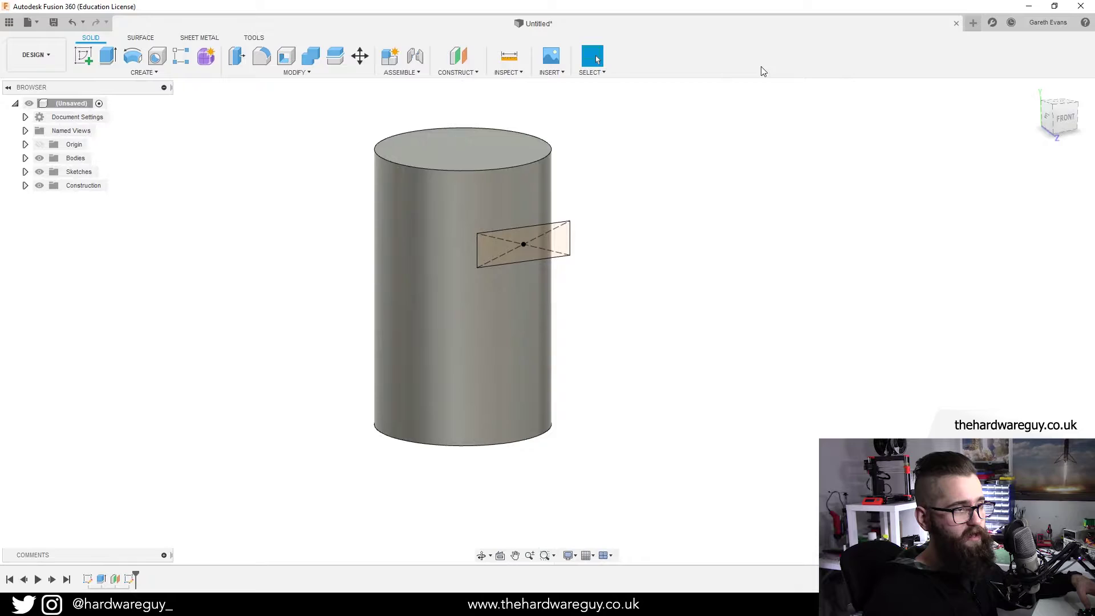
pyautogui.moveTo(691, 232)
pyautogui.keyDown('shift'); pyautogui.mouseDown(button='middle')
pyautogui.moveTo(688, 332)
pyautogui.moveTo(660, 315)
pyautogui.mouseUp(button='middle'); pyautogui.keyUp('shift')
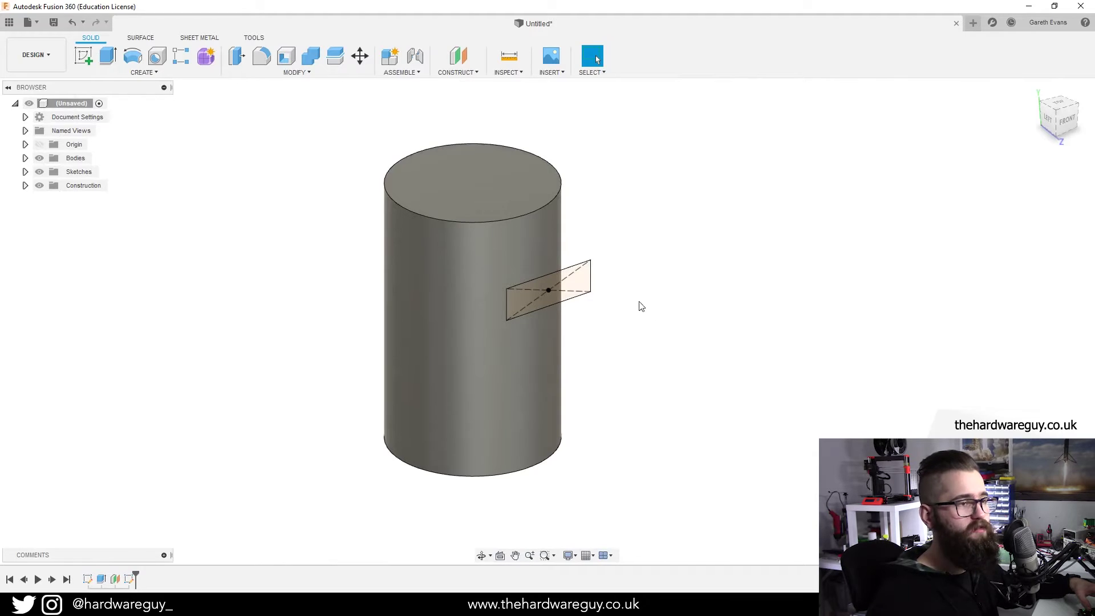
# Extrude the rectangle -50 mm into the cylinder as a New Body
pyautogui.click(110, 65)
pyautogui.moveTo(579, 302)
pyautogui.keyDown('shift'); pyautogui.mouseDown(button='middle')
pyautogui.moveTo(694, 284)
pyautogui.moveTo(694, 306)
pyautogui.mouseUp(button='middle'); pyautogui.keyUp('shift')
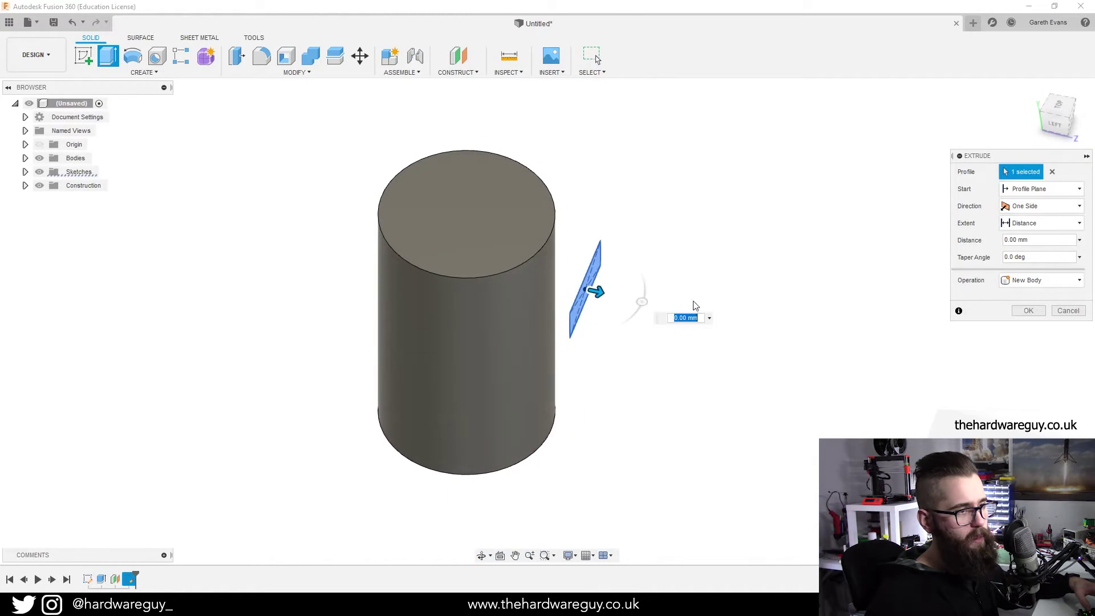
pyautogui.moveTo(596, 292); pyautogui.dragTo(490, 267)
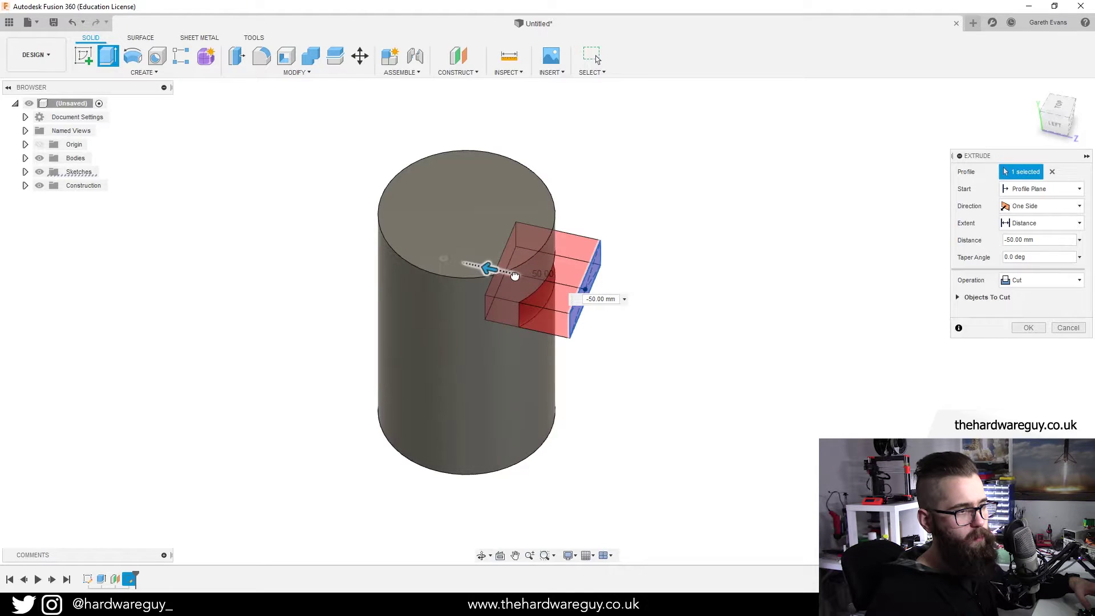
pyautogui.keyDown('shift'); pyautogui.moveTo(676, 260); pyautogui.dragTo(685, 282, button='middle'); pyautogui.keyUp('shift')
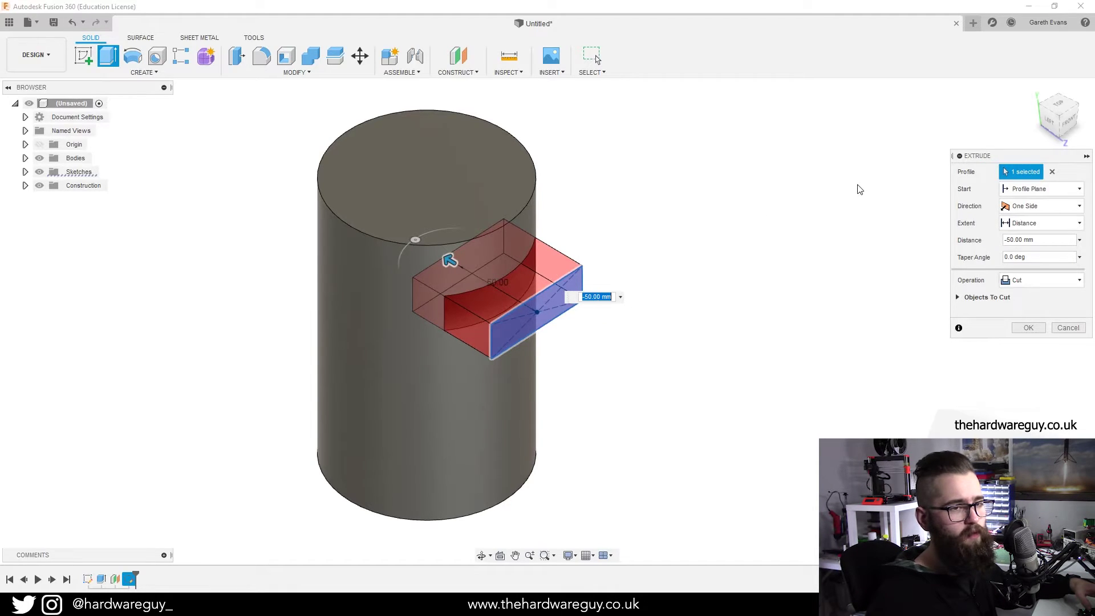
pyautogui.click(1024, 285)
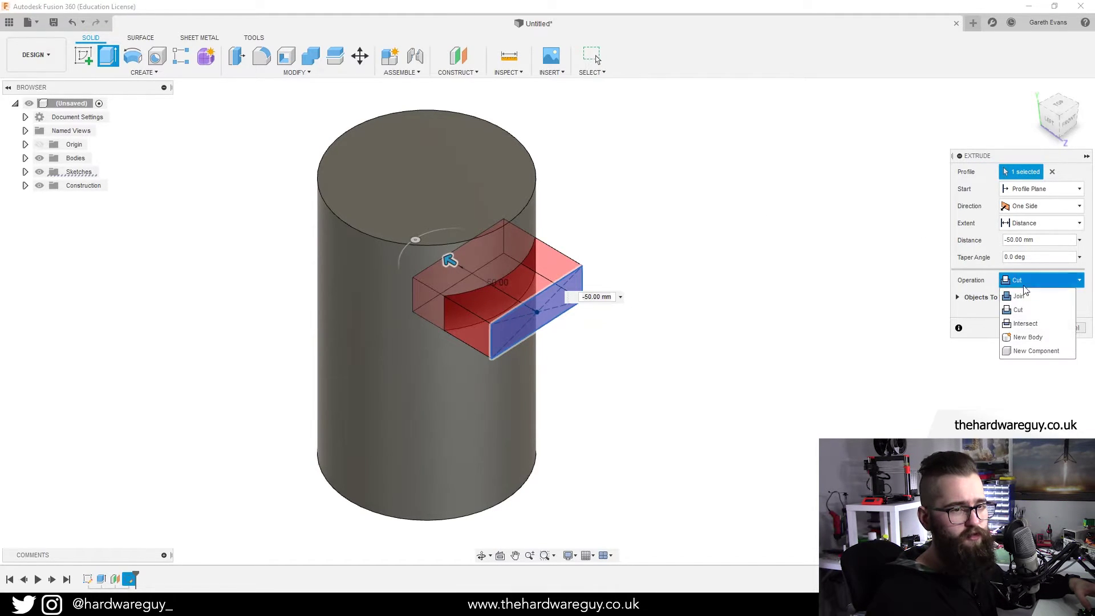
pyautogui.click(1022, 338)
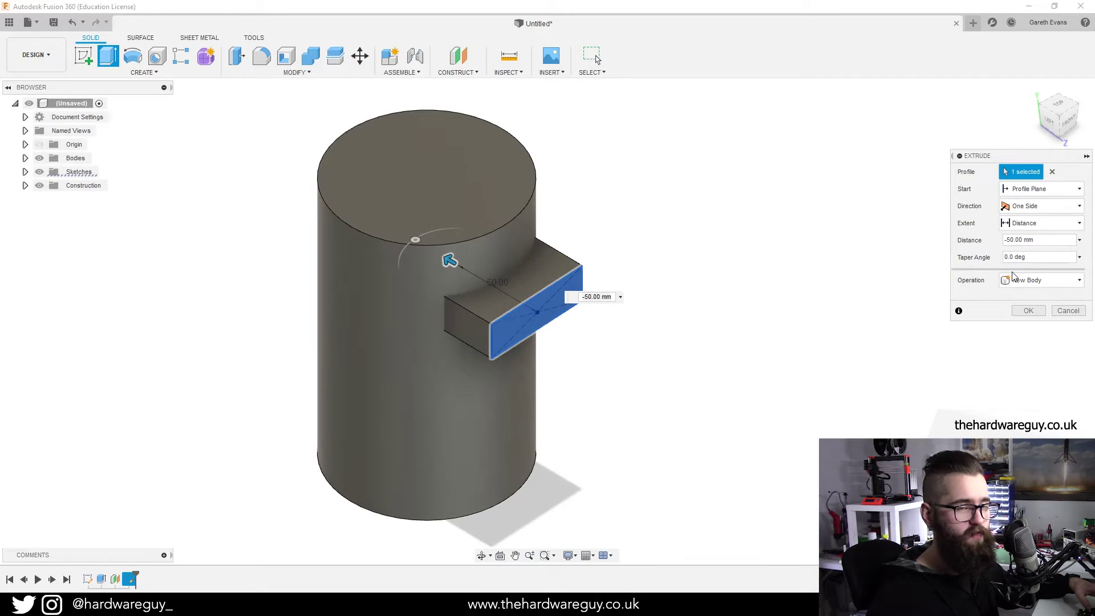
pyautogui.click(1029, 311)
pyautogui.keyDown('shift'); pyautogui.moveTo(782, 306); pyautogui.dragTo(716, 312, button='middle'); pyautogui.keyUp('shift')
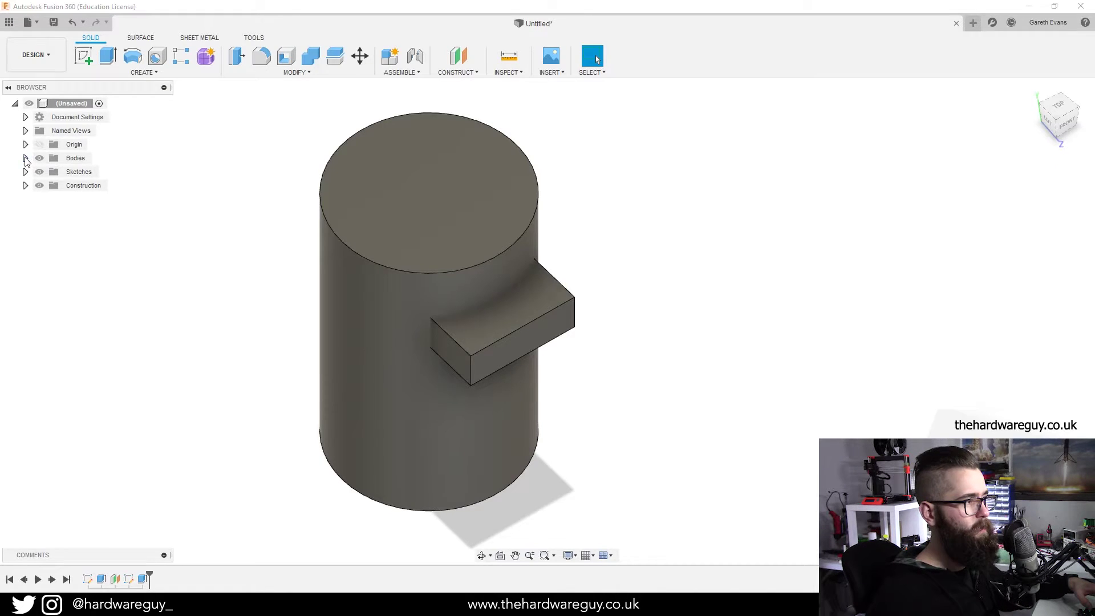
# Expand the Bodies folder and select Body2, the new box
pyautogui.click(25, 158)
pyautogui.click(82, 186)
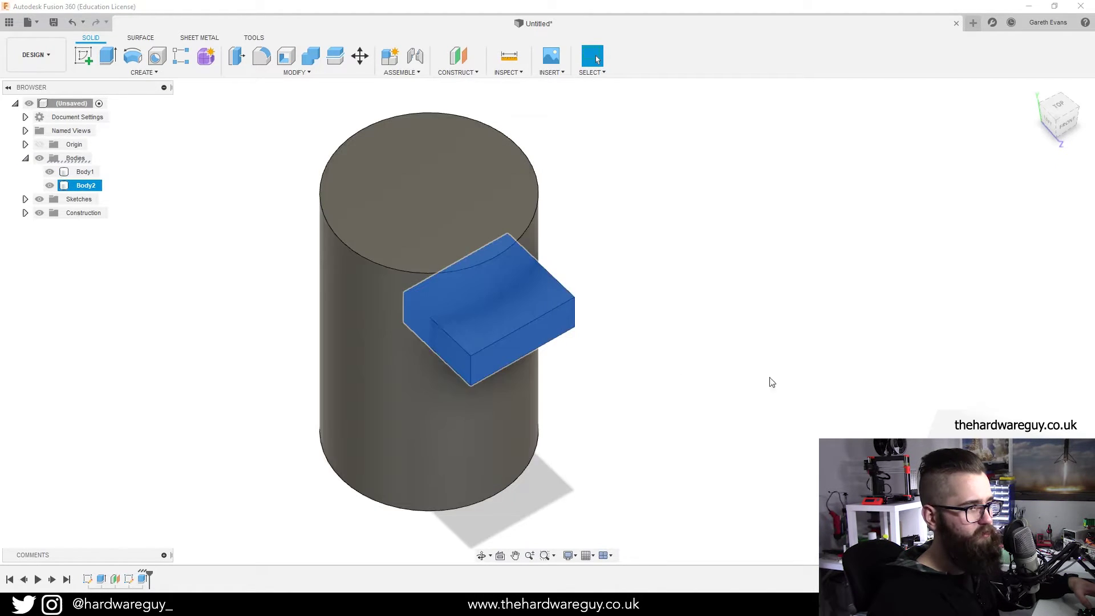
pyautogui.moveTo(769, 379)
pyautogui.keyDown('shift'); pyautogui.mouseDown(button='middle')
pyautogui.moveTo(729, 351)
pyautogui.moveTo(745, 334)
pyautogui.mouseUp(button='middle'); pyautogui.keyUp('shift')
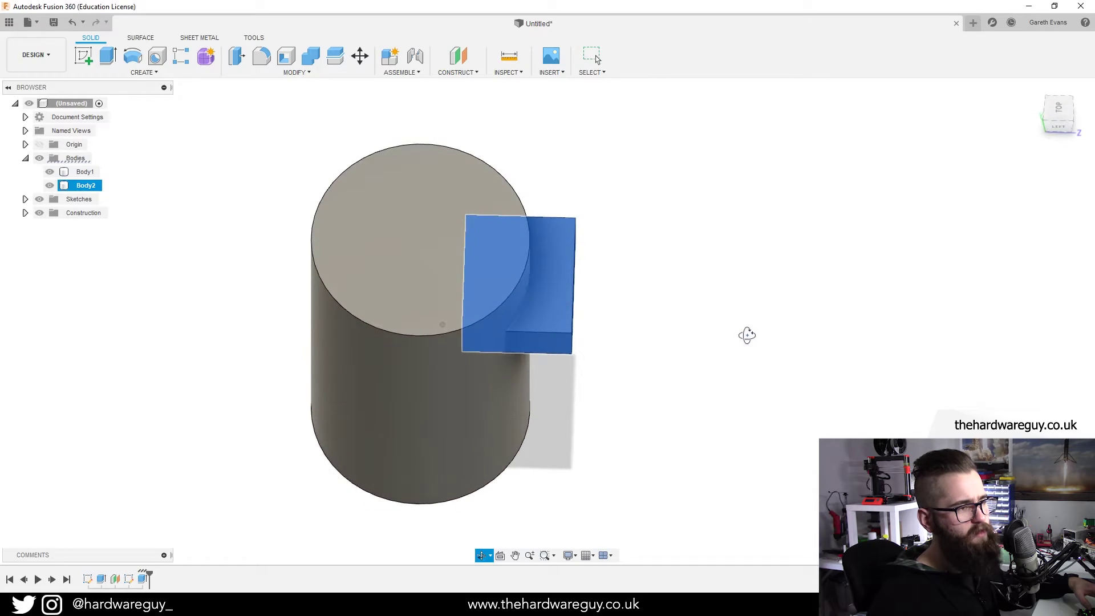
pyautogui.keyDown('shift'); pyautogui.moveTo(590, 230); pyautogui.dragTo(660, 254, button='middle'); pyautogui.keyUp('shift')
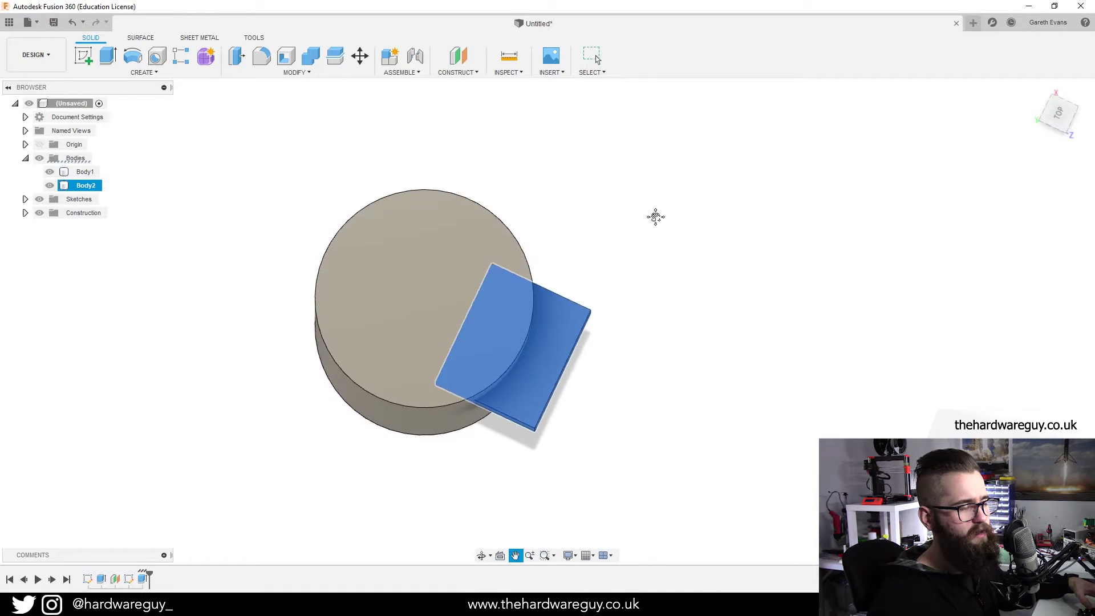
pyautogui.moveTo(655, 217); pyautogui.dragTo(701, 210)
pyautogui.press('Escape')
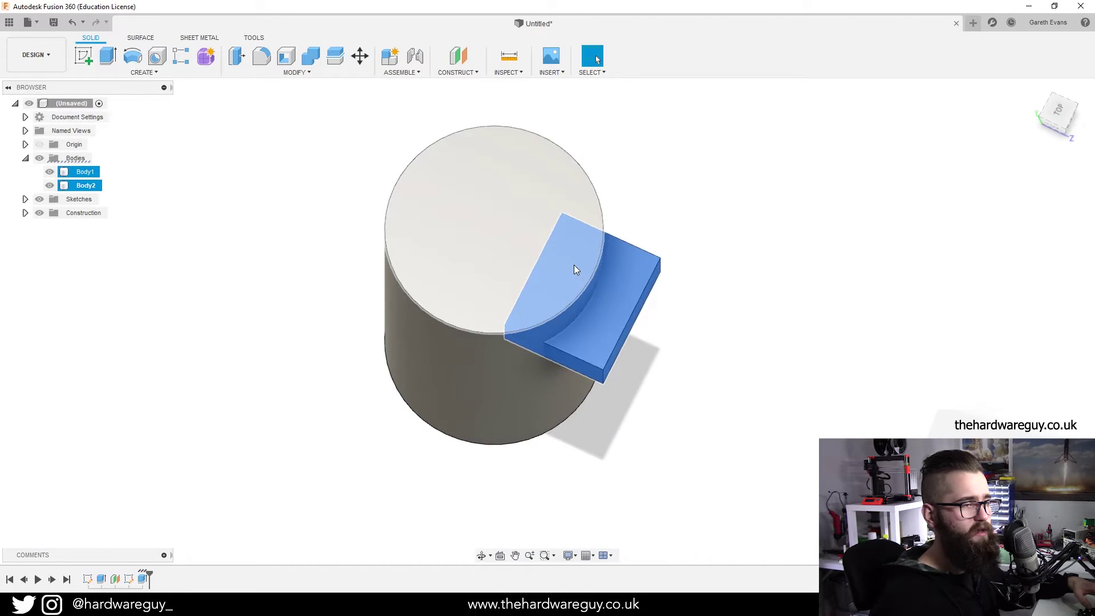
# Orbit around Body2 to inspect it against the cylinder, then deselect it
pyautogui.click(574, 269)
pyautogui.keyDown('shift'); pyautogui.moveTo(726, 215); pyautogui.dragTo(733, 205, button='middle'); pyautogui.keyUp('shift')
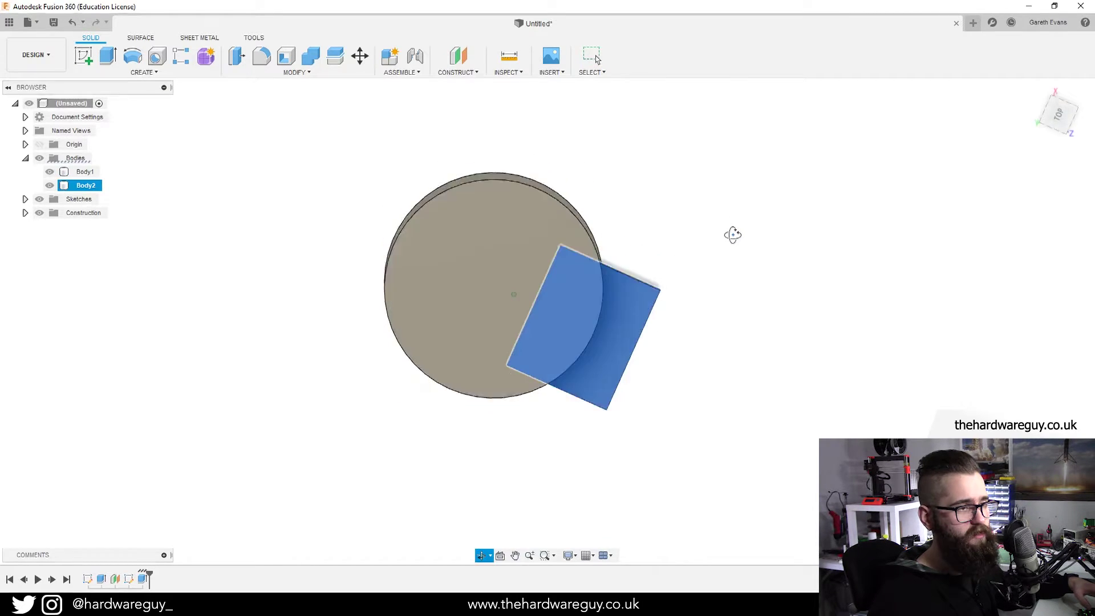
pyautogui.moveTo(733, 206); pyautogui.dragTo(719, 199)
pyautogui.press('Escape')
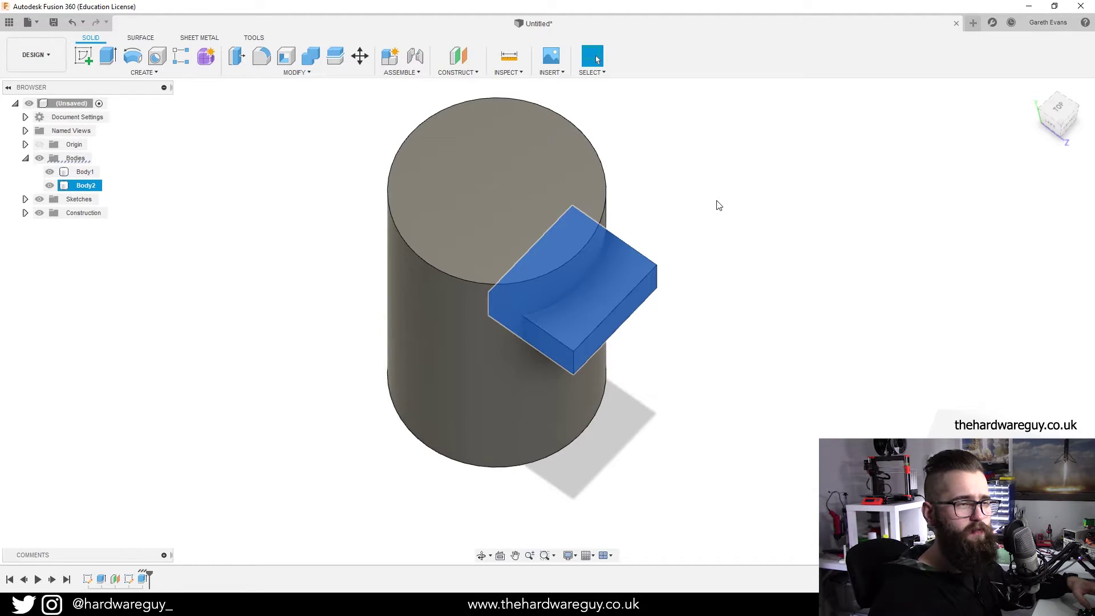
pyautogui.keyDown('shift'); pyautogui.moveTo(717, 208); pyautogui.dragTo(683, 274, button='middle'); pyautogui.keyUp('shift')
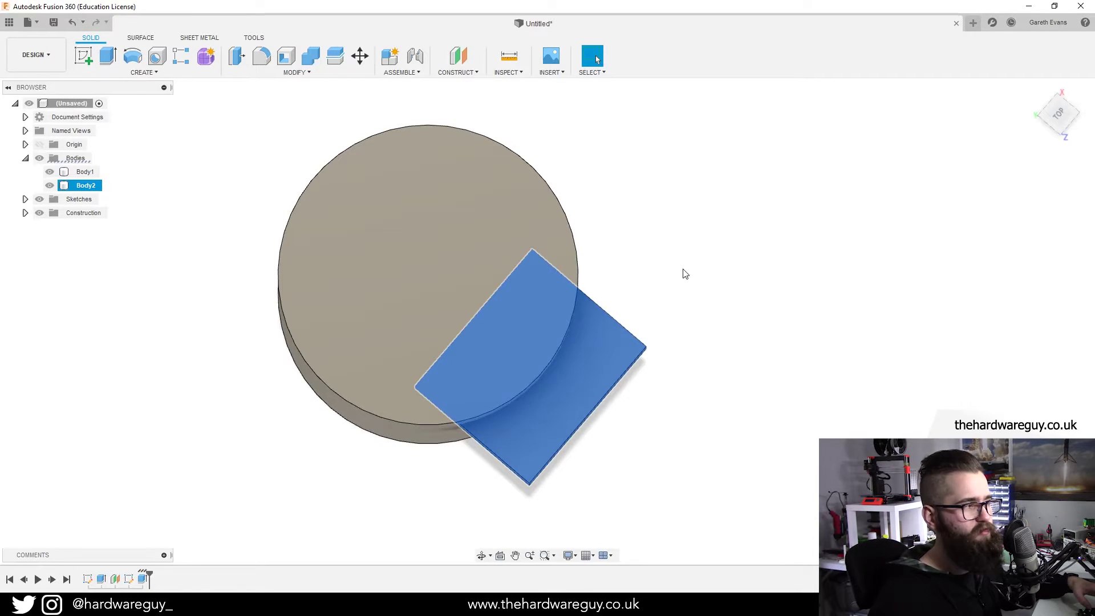
pyautogui.moveTo(683, 274)
pyautogui.keyDown('shift'); pyautogui.mouseDown(button='middle')
pyautogui.moveTo(672, 245)
pyautogui.moveTo(716, 263)
pyautogui.moveTo(728, 236)
pyautogui.moveTo(736, 267)
pyautogui.mouseUp(button='middle'); pyautogui.keyUp('shift')
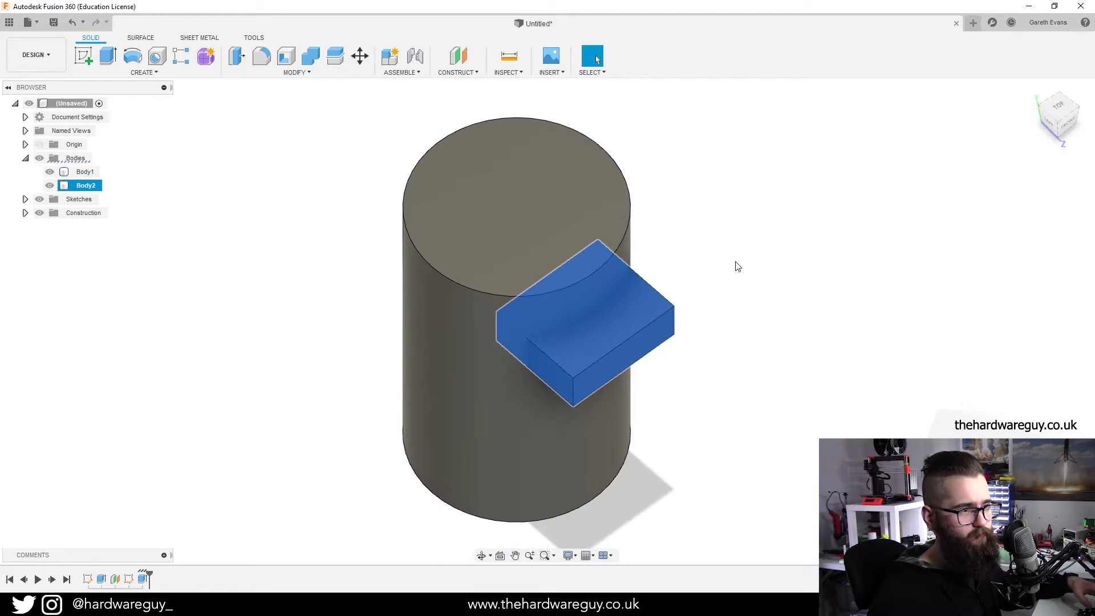
pyautogui.click(756, 229)
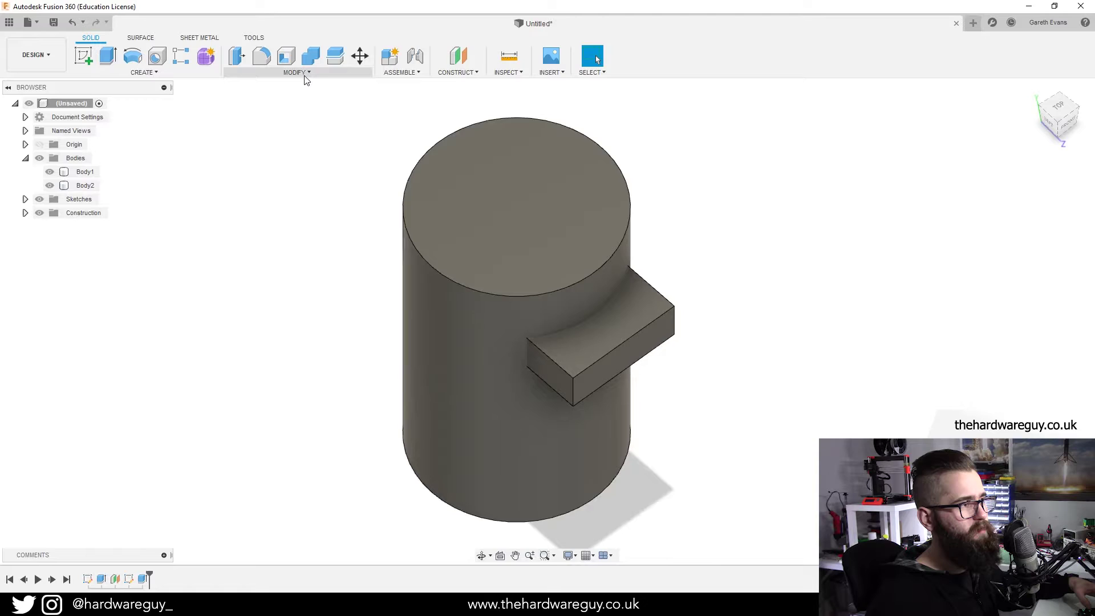
# Split the box body using the cylinder as the splitting tool, creating Body3
pyautogui.click(305, 78)
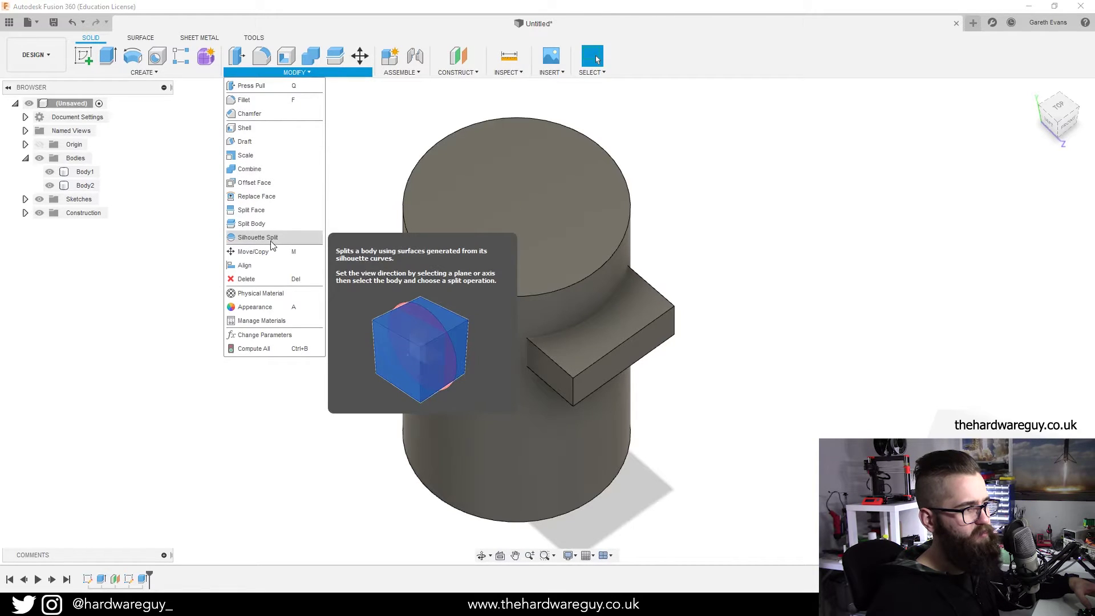
pyautogui.click(271, 226)
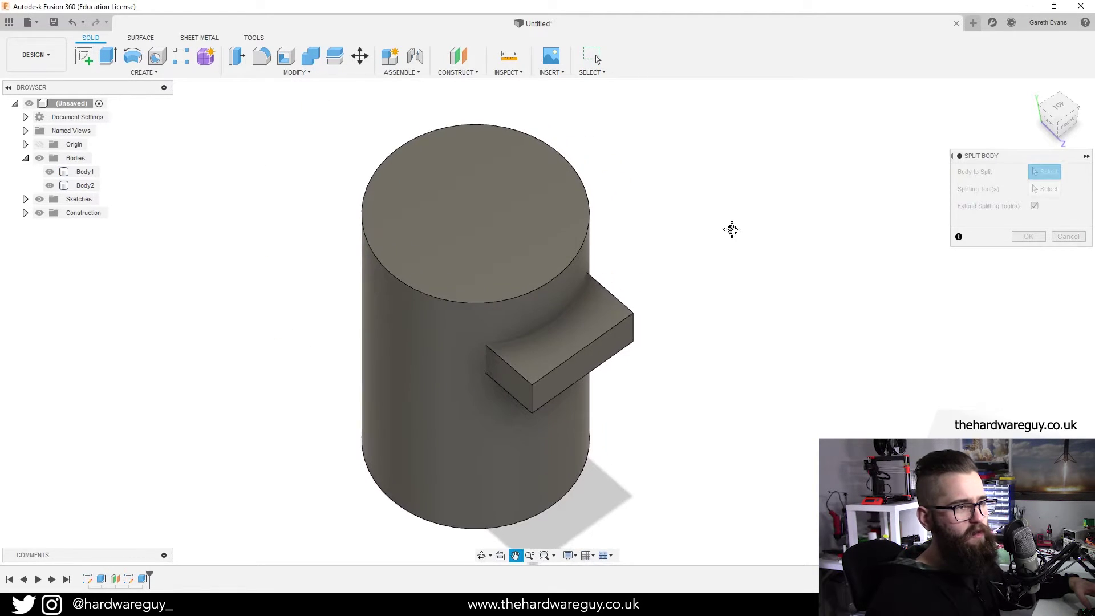
pyautogui.keyDown('shift'); pyautogui.moveTo(776, 227); pyautogui.dragTo(721, 264, button='middle'); pyautogui.keyUp('shift')
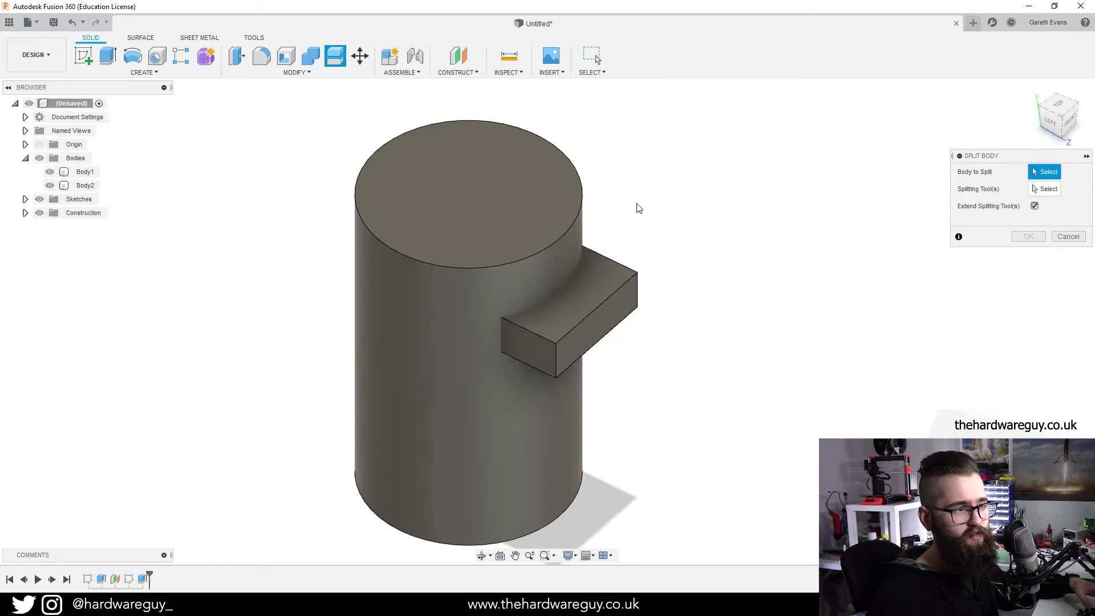
pyautogui.click(599, 306)
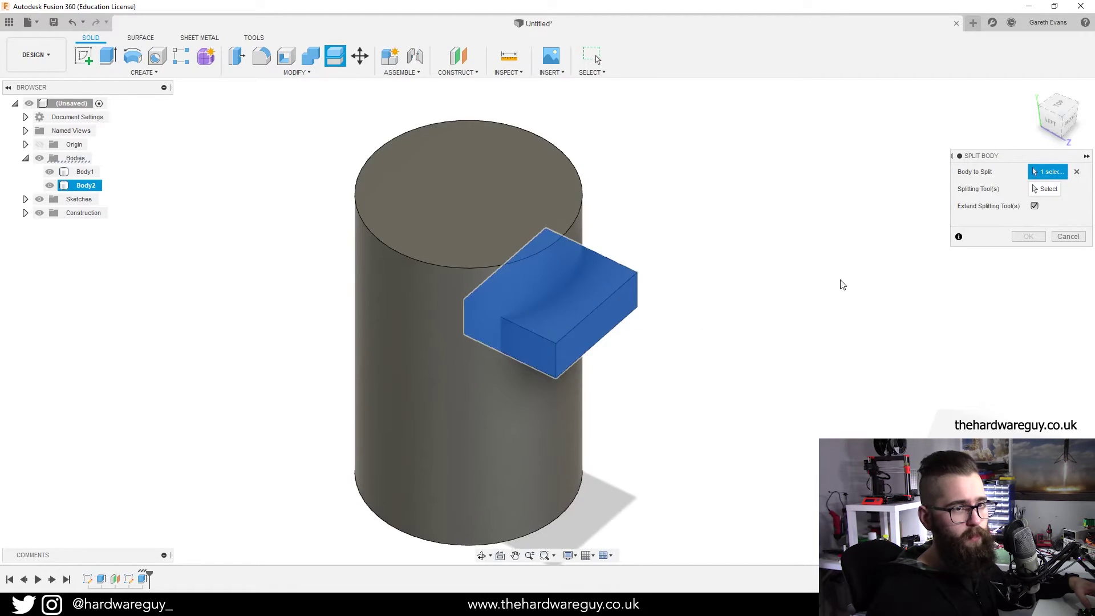
pyautogui.click(1047, 190)
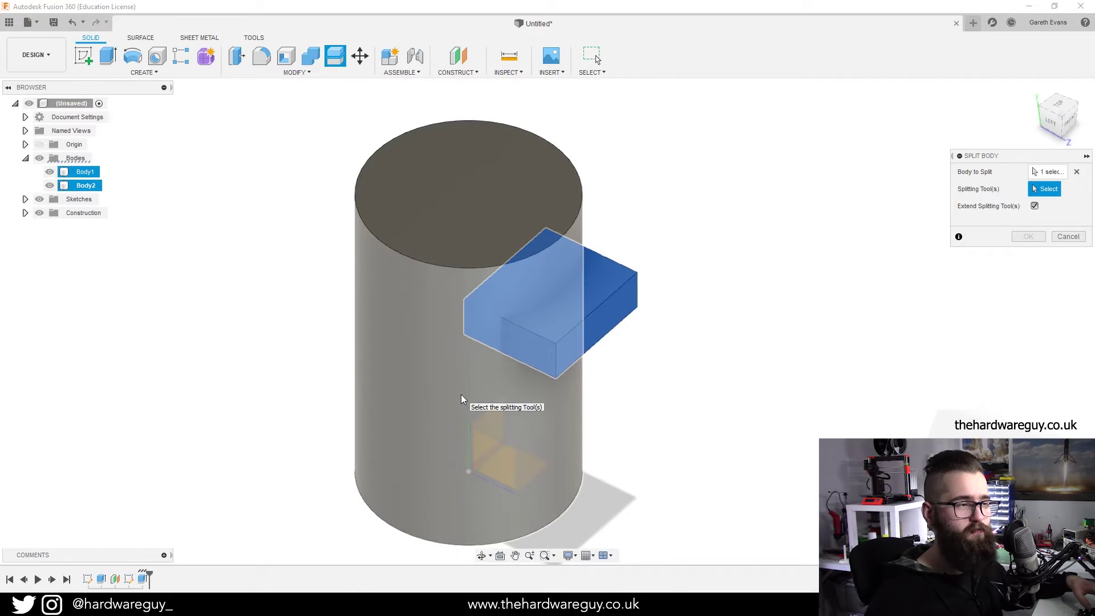
pyautogui.click(461, 396)
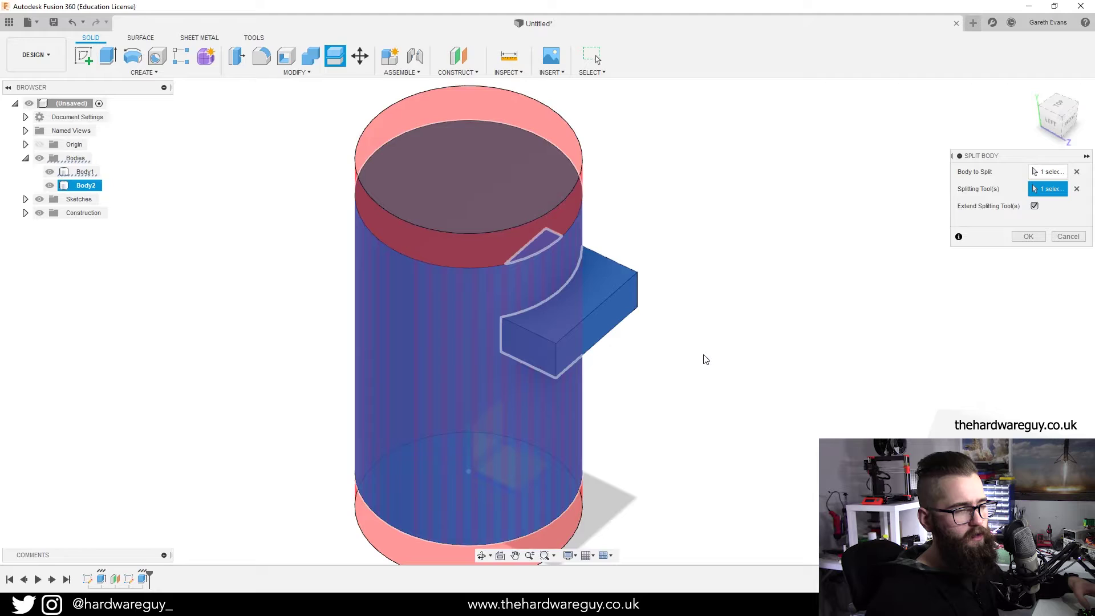
pyautogui.keyDown('shift'); pyautogui.moveTo(705, 359); pyautogui.dragTo(714, 388, button='middle'); pyautogui.keyUp('shift')
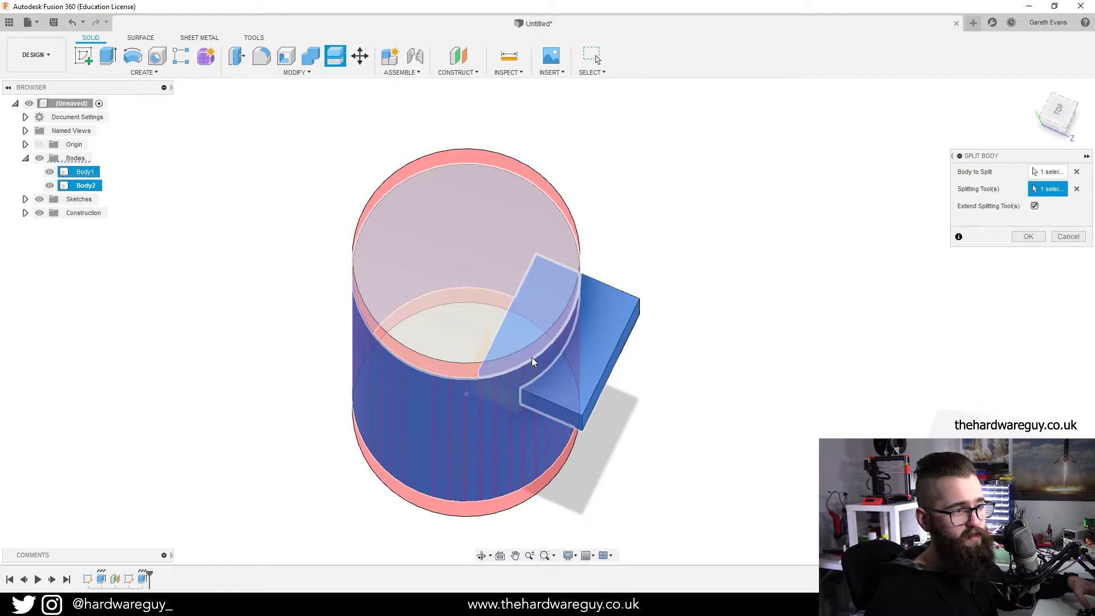
pyautogui.keyDown('shift'); pyautogui.moveTo(593, 320); pyautogui.dragTo(535, 273, button='middle'); pyautogui.keyUp('shift')
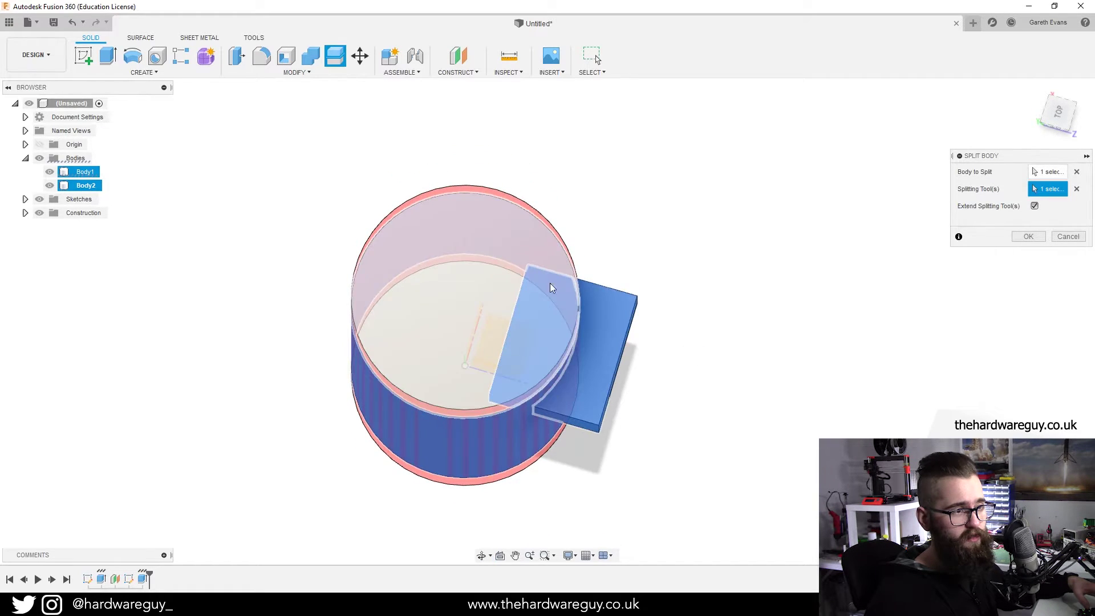
pyautogui.moveTo(635, 327)
pyautogui.keyDown('shift'); pyautogui.mouseDown(button='middle')
pyautogui.moveTo(758, 323)
pyautogui.moveTo(728, 309)
pyautogui.mouseUp(button='middle'); pyautogui.keyUp('shift')
pyautogui.click(1027, 237)
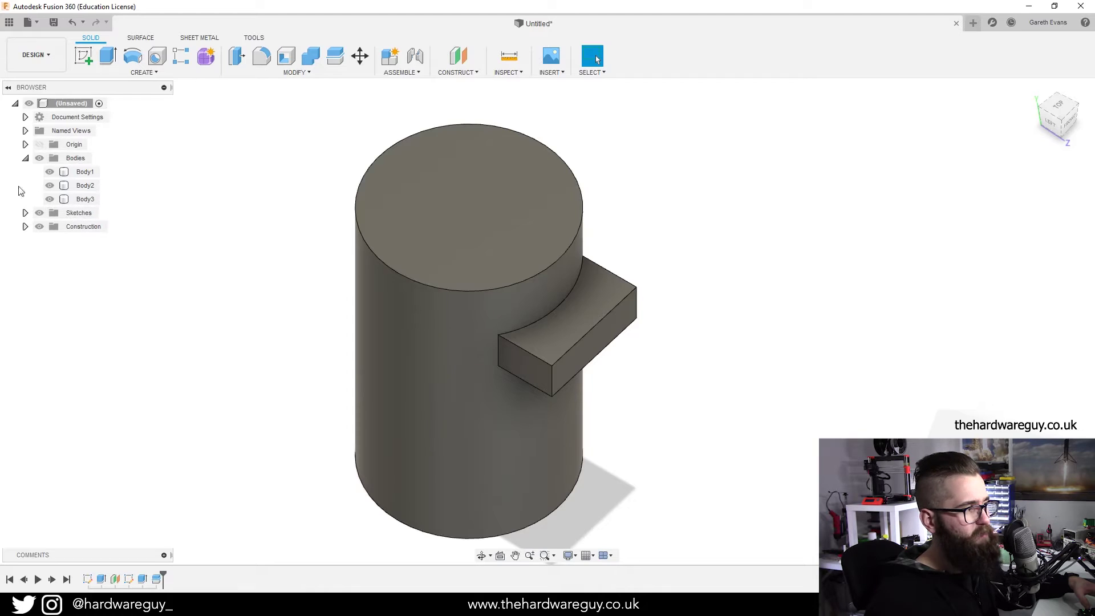
# Toggle Body3's visibility to check the curved cut inside the cylinder
pyautogui.click(48, 199)
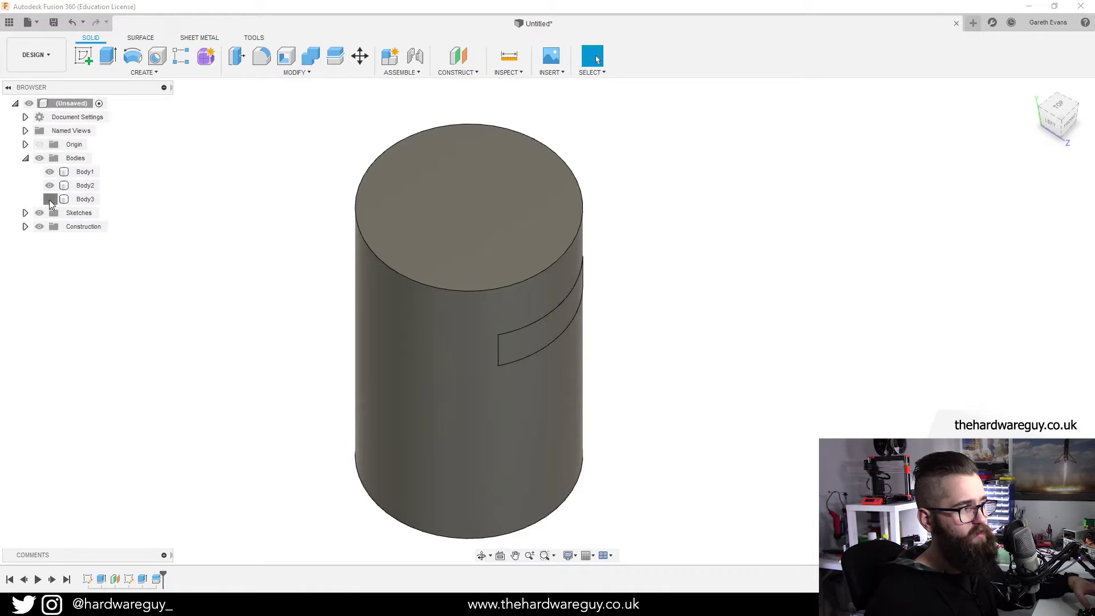
pyautogui.click(49, 199)
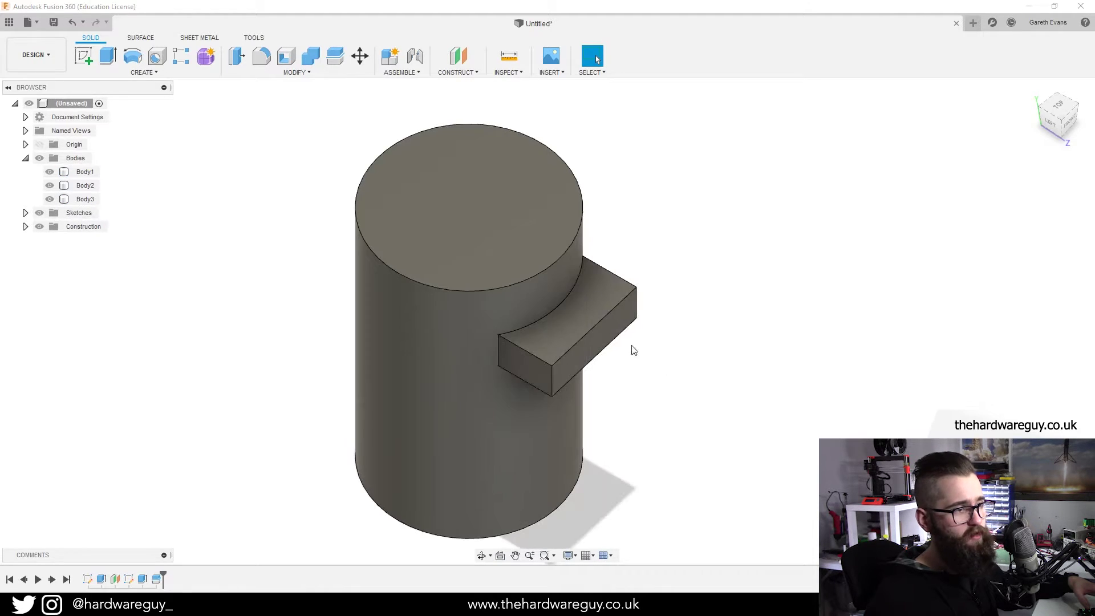
pyautogui.click(49, 199)
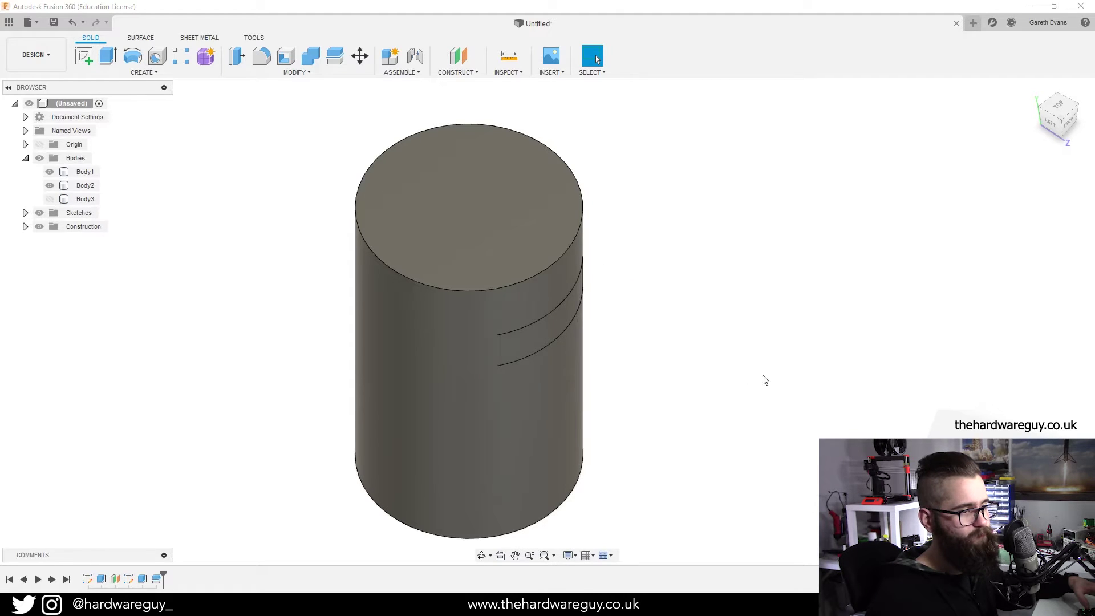
pyautogui.keyDown('shift'); pyautogui.moveTo(765, 380); pyautogui.dragTo(731, 367, button='middle'); pyautogui.keyUp('shift')
pyautogui.click(50, 200)
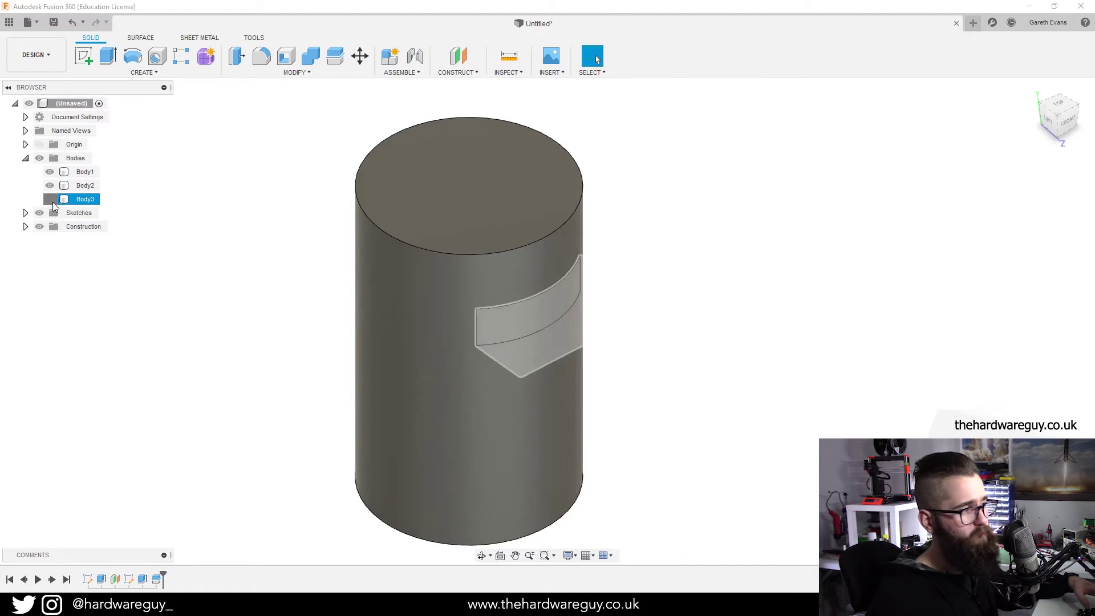
# Delete the protruding Body3 block from the browser
pyautogui.rightClick(77, 199)
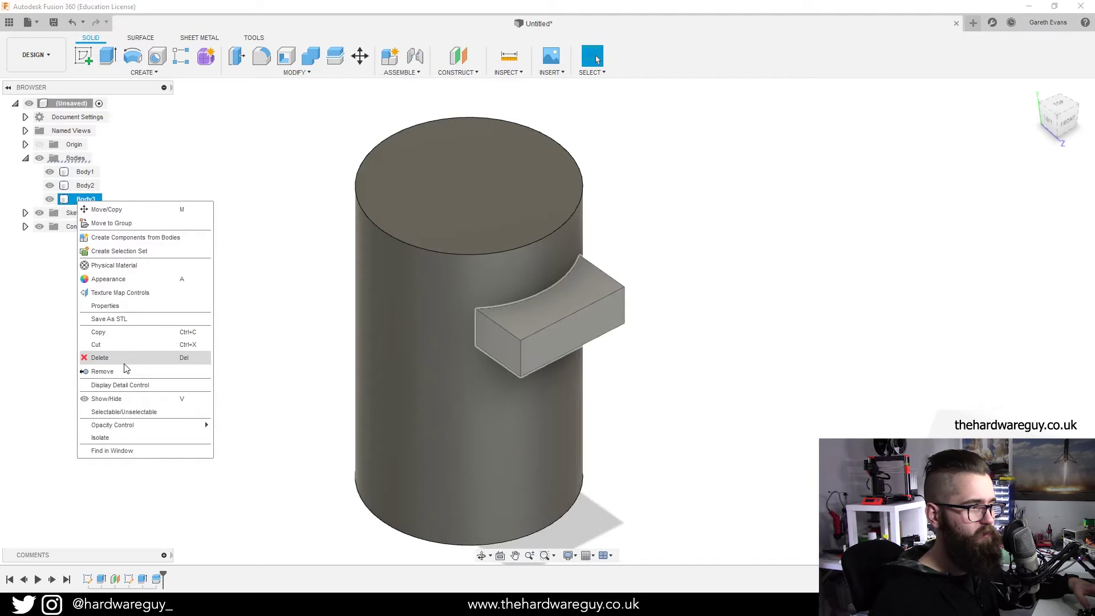
pyautogui.click(117, 369)
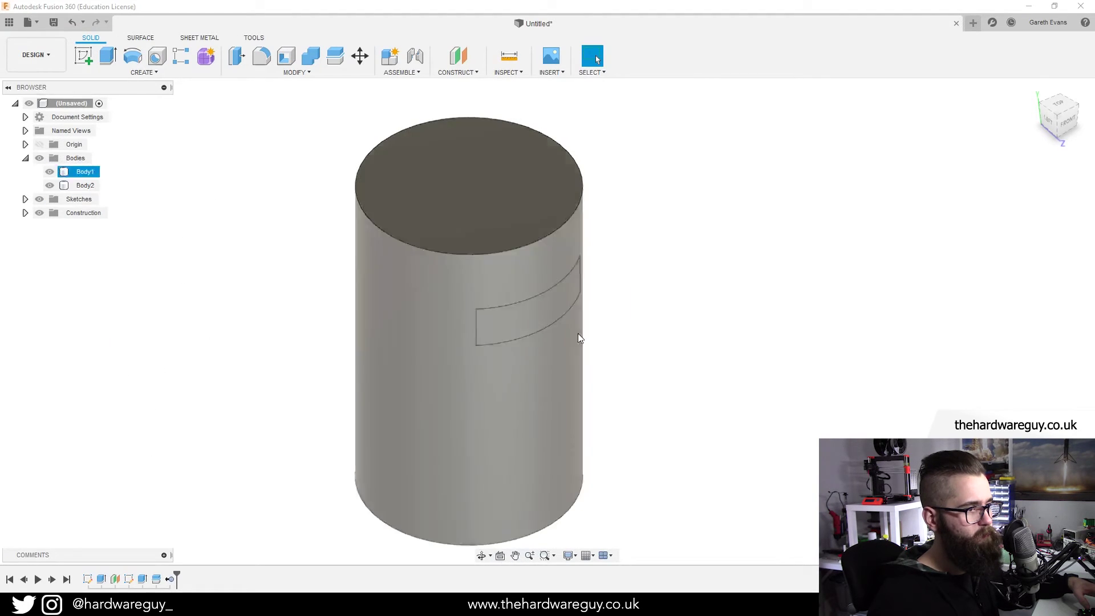
pyautogui.press('Escape')
pyautogui.click(534, 338)
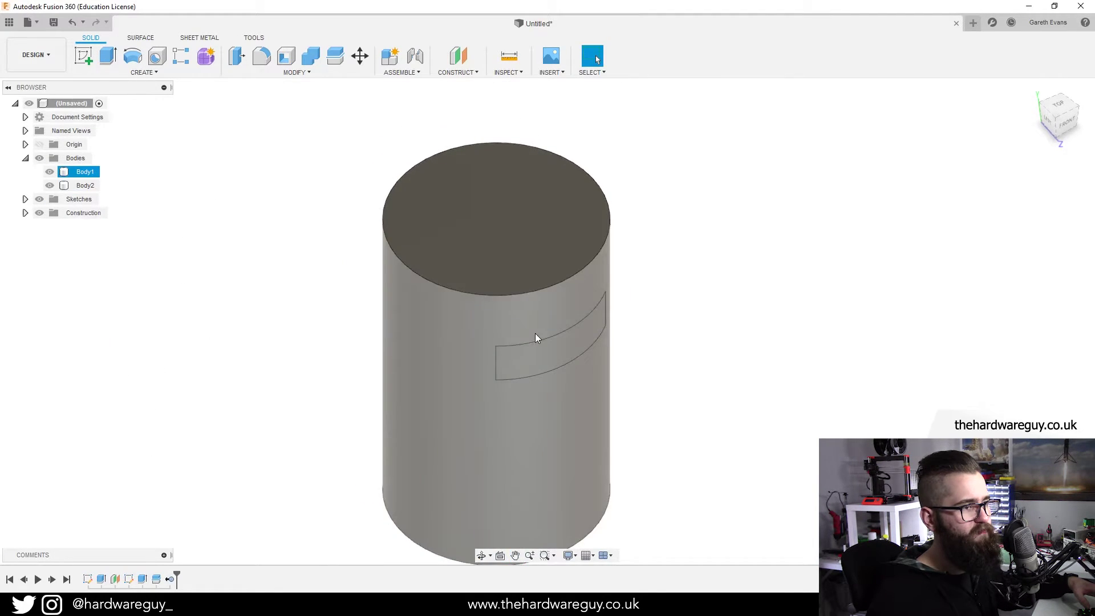
pyautogui.keyDown('shift'); pyautogui.moveTo(580, 335); pyautogui.dragTo(696, 348, button='middle'); pyautogui.keyUp('shift')
# Select only the curved tab piece Body2, checking it from a side view
pyautogui.click(82, 185)
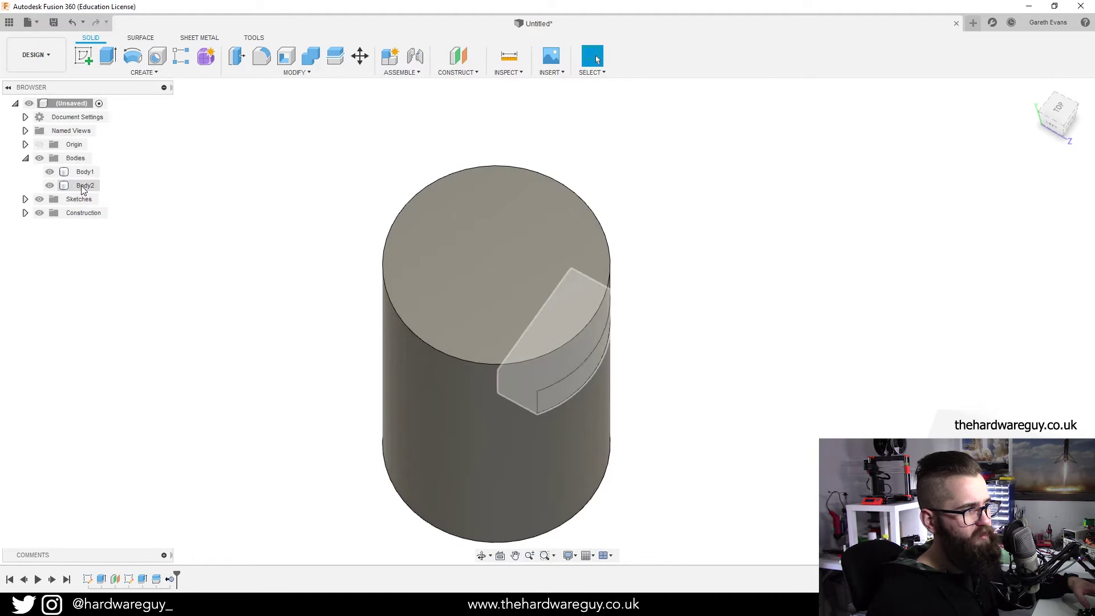
pyautogui.keyDown('shift'); pyautogui.moveTo(696, 331); pyautogui.dragTo(699, 345, button='middle'); pyautogui.keyUp('shift')
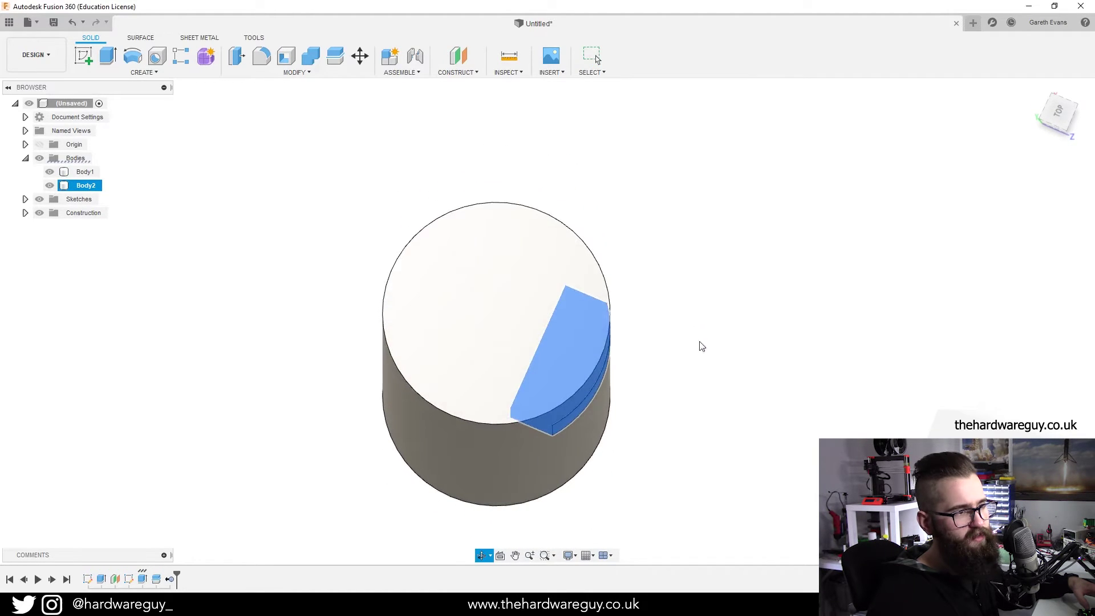
pyautogui.keyDown('ctrl'); pyautogui.click(565, 317); pyautogui.keyUp('ctrl')
pyautogui.keyDown('ctrl'); pyautogui.click(531, 356); pyautogui.keyUp('ctrl')
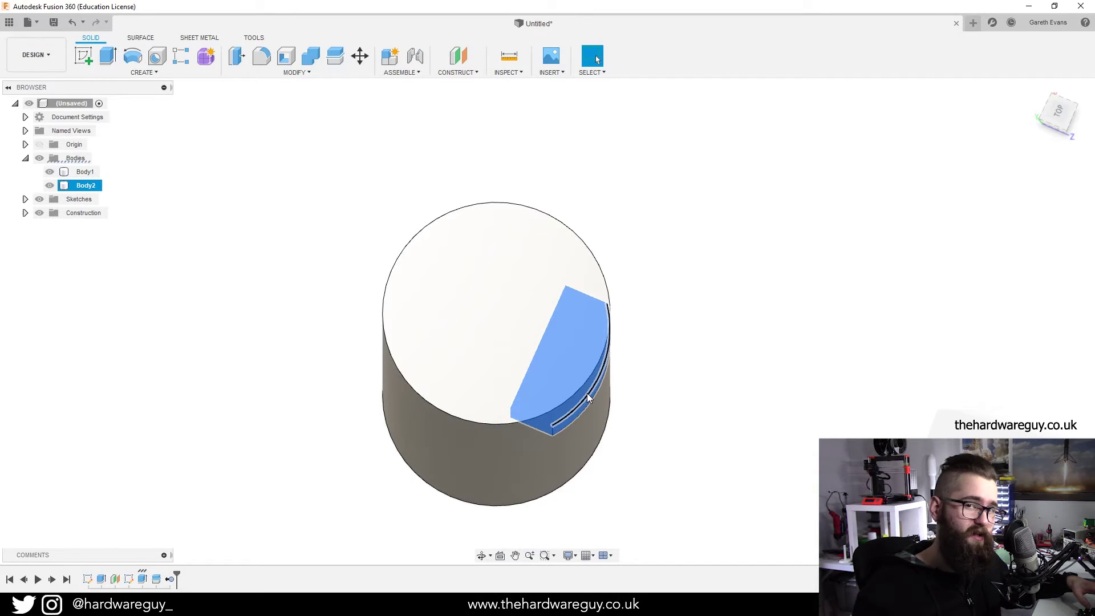
pyautogui.keyDown('shift'); pyautogui.moveTo(806, 350); pyautogui.dragTo(752, 328, button='middle'); pyautogui.keyUp('shift')
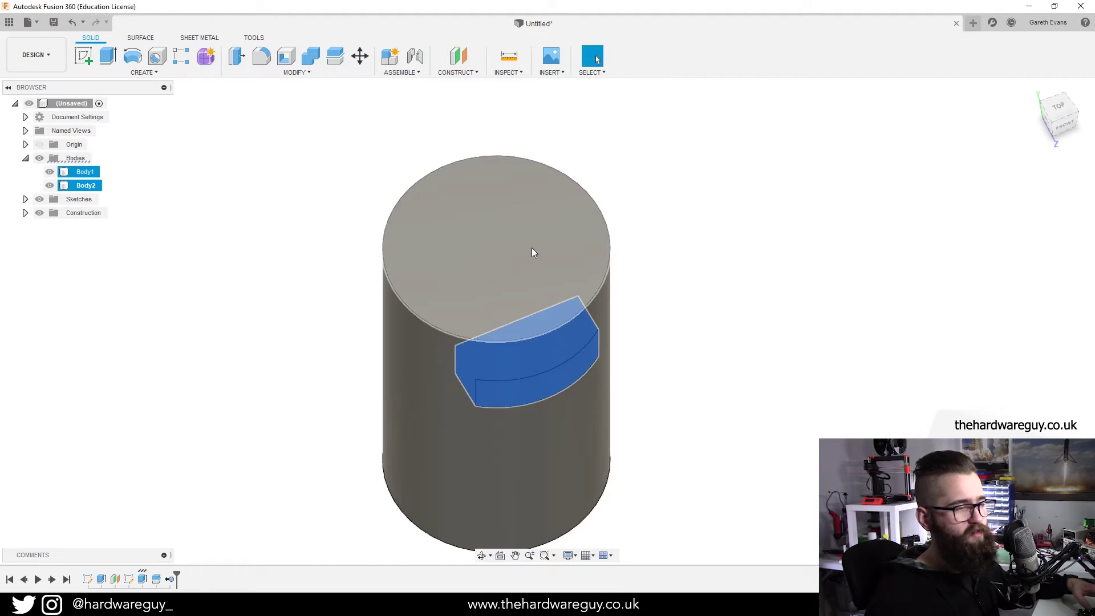
pyautogui.click(145, 228)
pyautogui.click(86, 185)
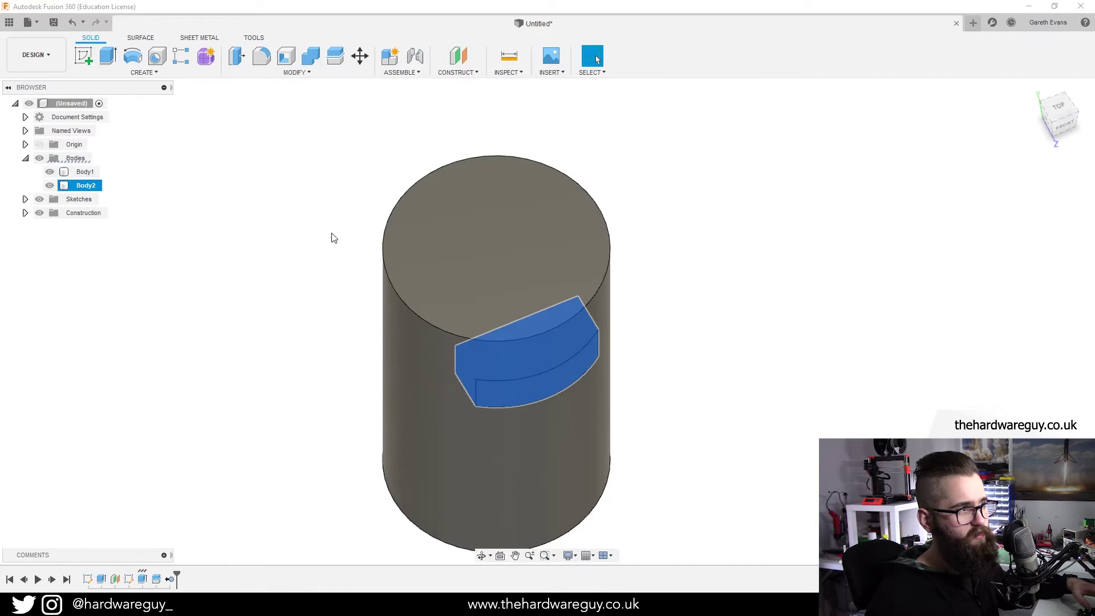
# Move the curved tab piece 10 mm outward along Z
pyautogui.click(361, 57)
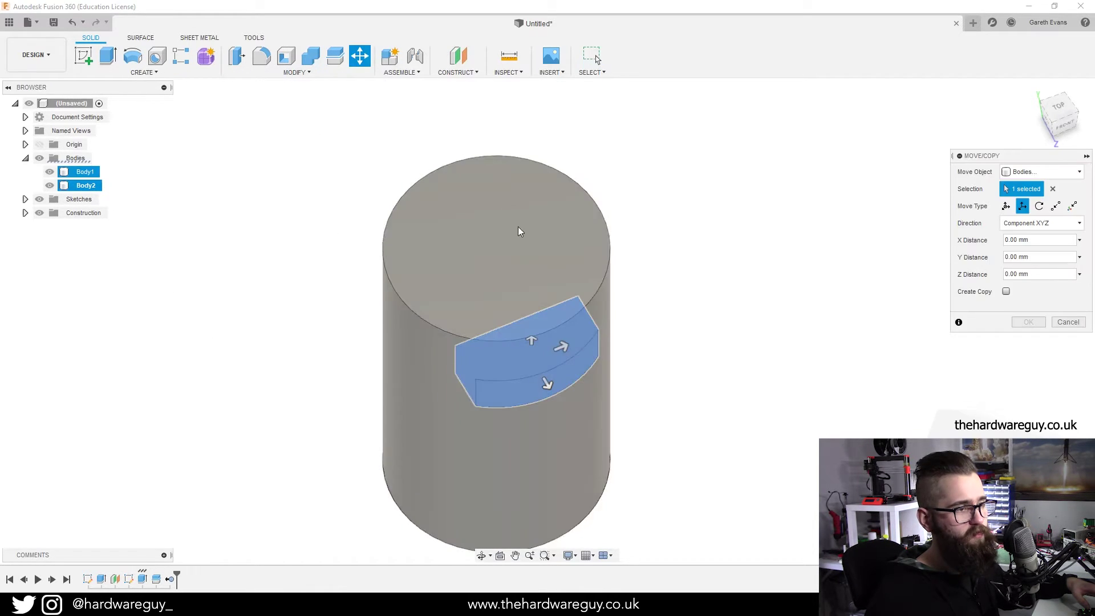
pyautogui.moveTo(546, 380); pyautogui.dragTo(556, 400)
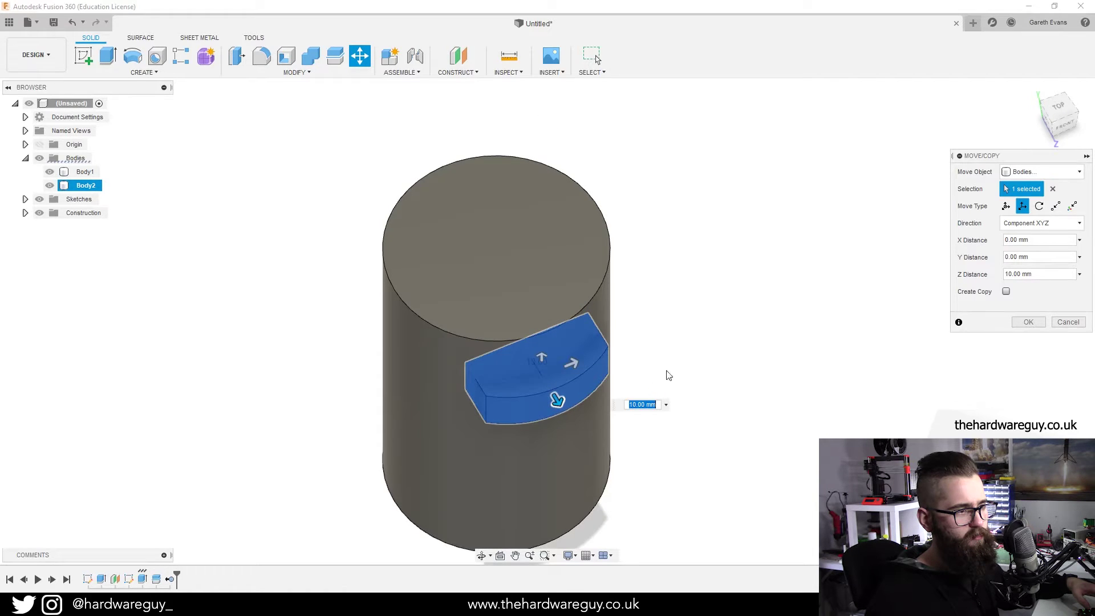
pyautogui.keyDown('shift'); pyautogui.moveTo(708, 376); pyautogui.dragTo(755, 371, button='middle'); pyautogui.keyUp('shift')
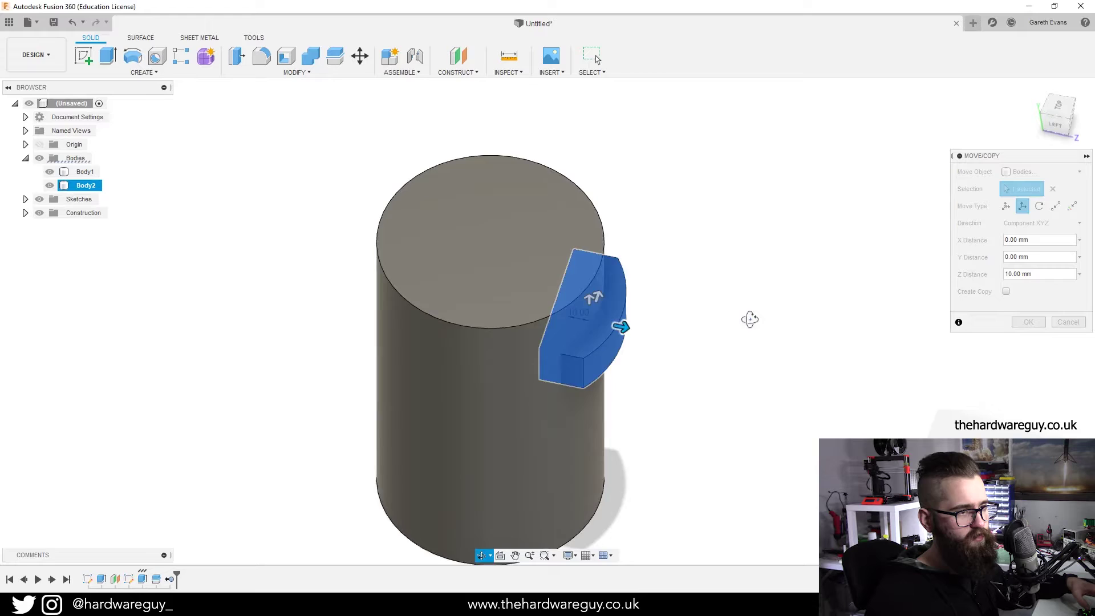
pyautogui.keyDown('shift'); pyautogui.moveTo(750, 317); pyautogui.dragTo(729, 326, button='middle'); pyautogui.keyUp('shift')
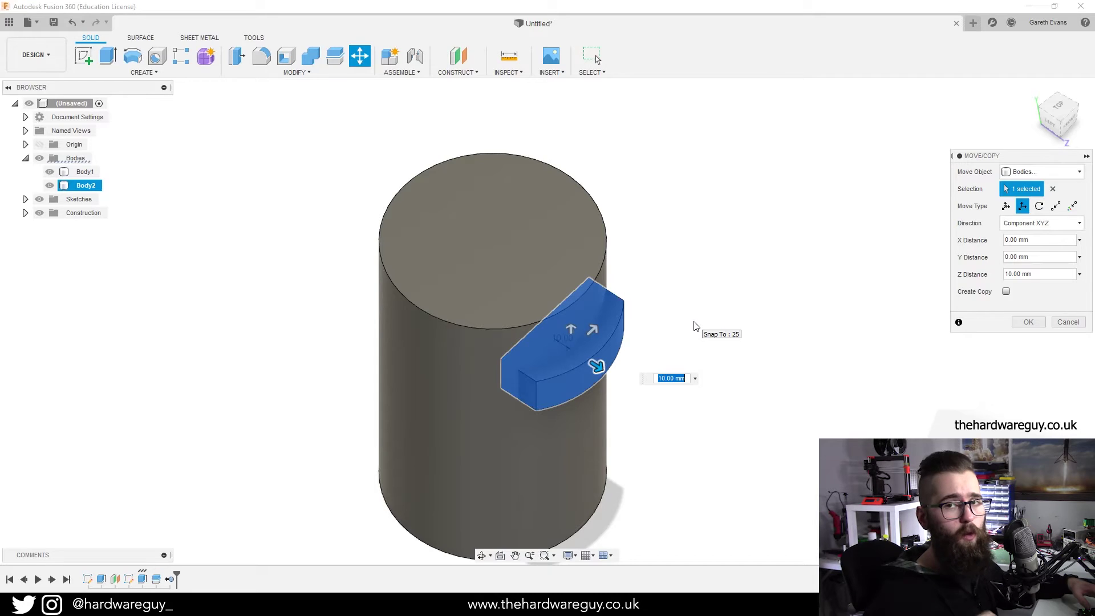
pyautogui.click(1033, 320)
pyautogui.keyDown('shift'); pyautogui.moveTo(799, 354); pyautogui.dragTo(659, 371, button='middle'); pyautogui.keyUp('shift')
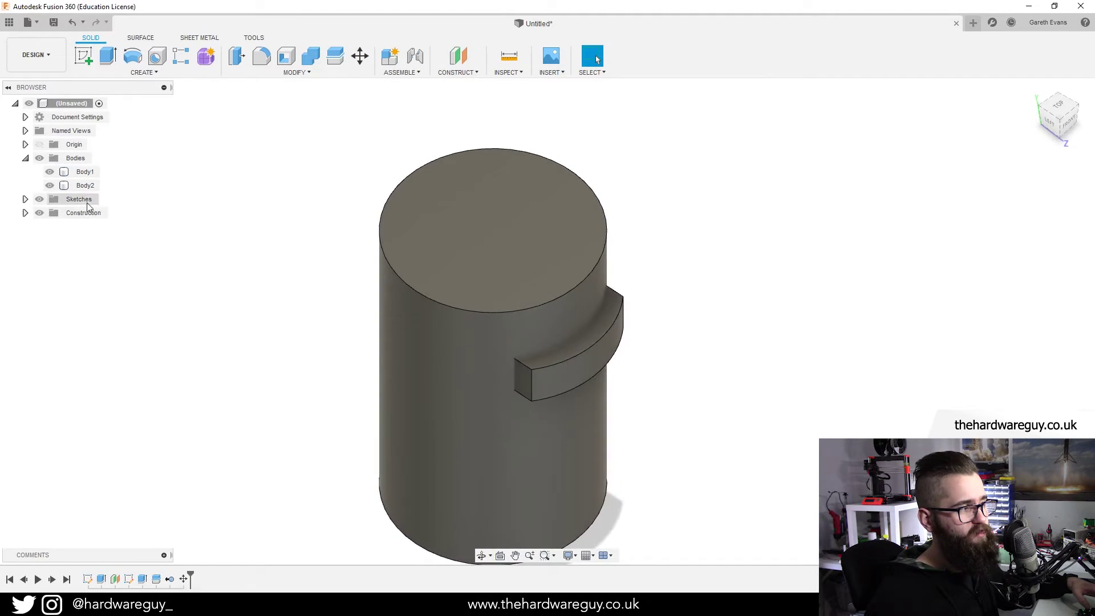
# Select Body1 and Body2 while orbiting, ending with Body2 selected
pyautogui.click(85, 185)
pyautogui.keyDown('shift'); pyautogui.moveTo(664, 298); pyautogui.dragTo(752, 325, button='middle'); pyautogui.keyUp('shift')
pyautogui.keyDown('ctrl'); pyautogui.click(540, 348); pyautogui.keyUp('ctrl')
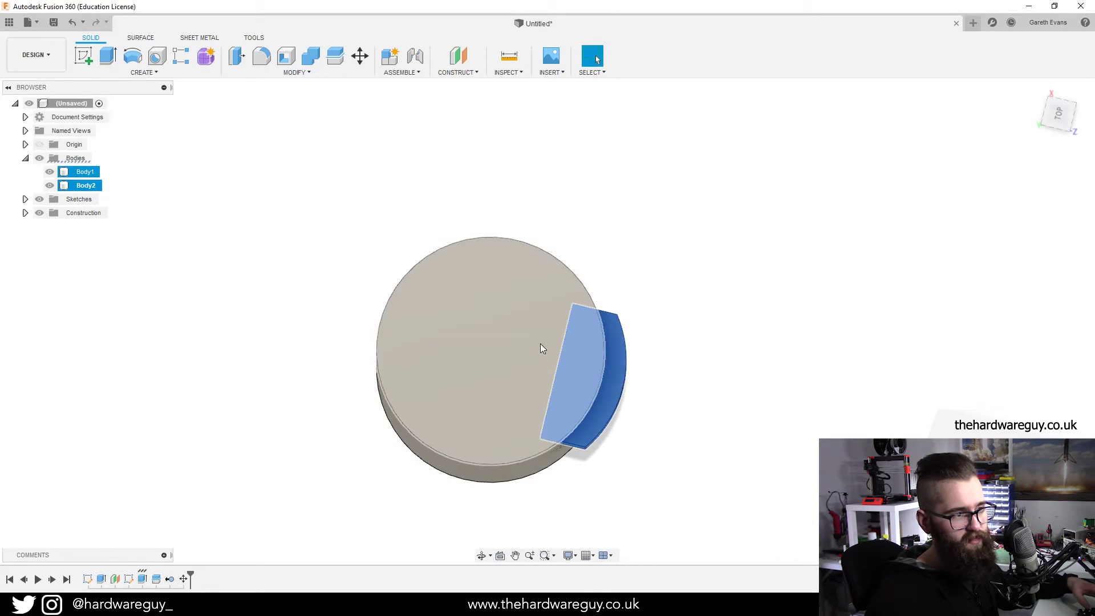
pyautogui.keyDown('shift'); pyautogui.moveTo(733, 372); pyautogui.dragTo(691, 343, button='middle'); pyautogui.keyUp('shift')
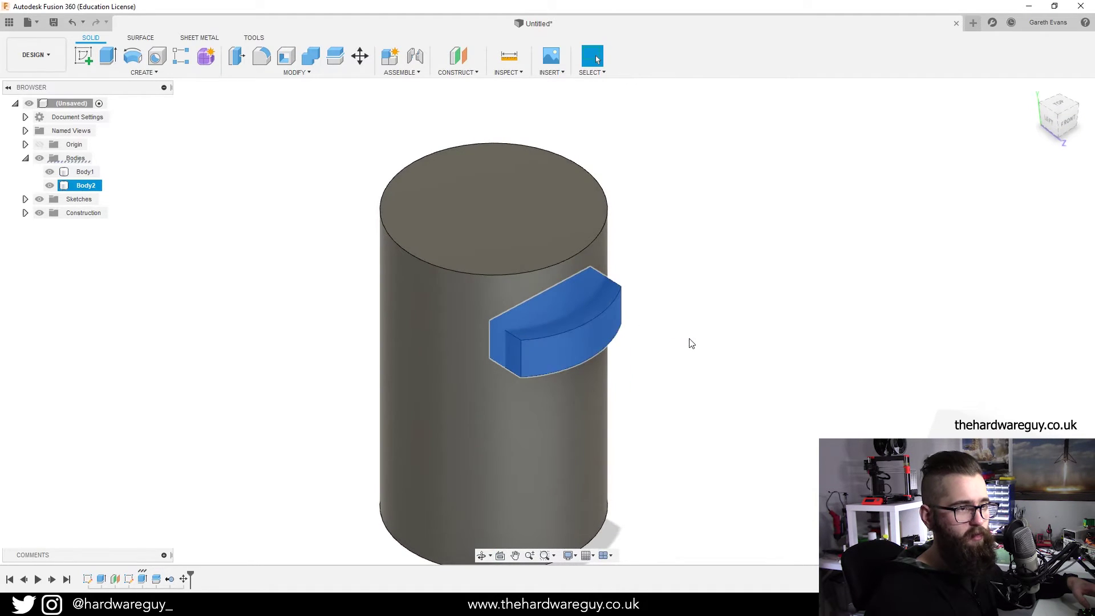
pyautogui.click(691, 343)
pyautogui.keyDown('shift'); pyautogui.moveTo(687, 316); pyautogui.dragTo(676, 351, button='middle'); pyautogui.keyUp('shift')
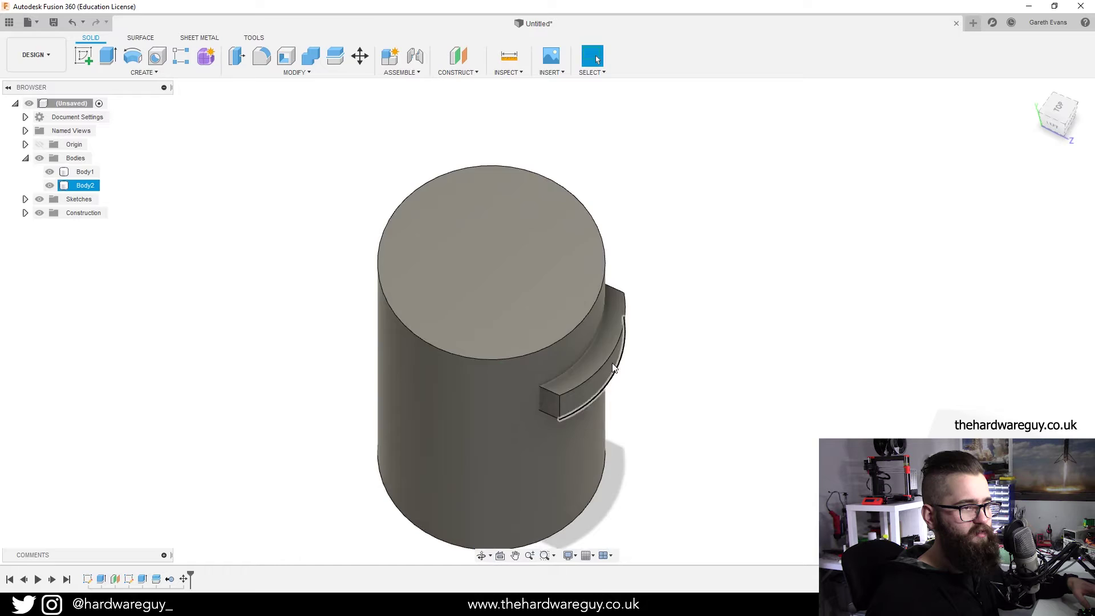
pyautogui.click(93, 188)
pyautogui.keyDown('shift'); pyautogui.moveTo(647, 305); pyautogui.dragTo(791, 370, button='middle'); pyautogui.keyUp('shift')
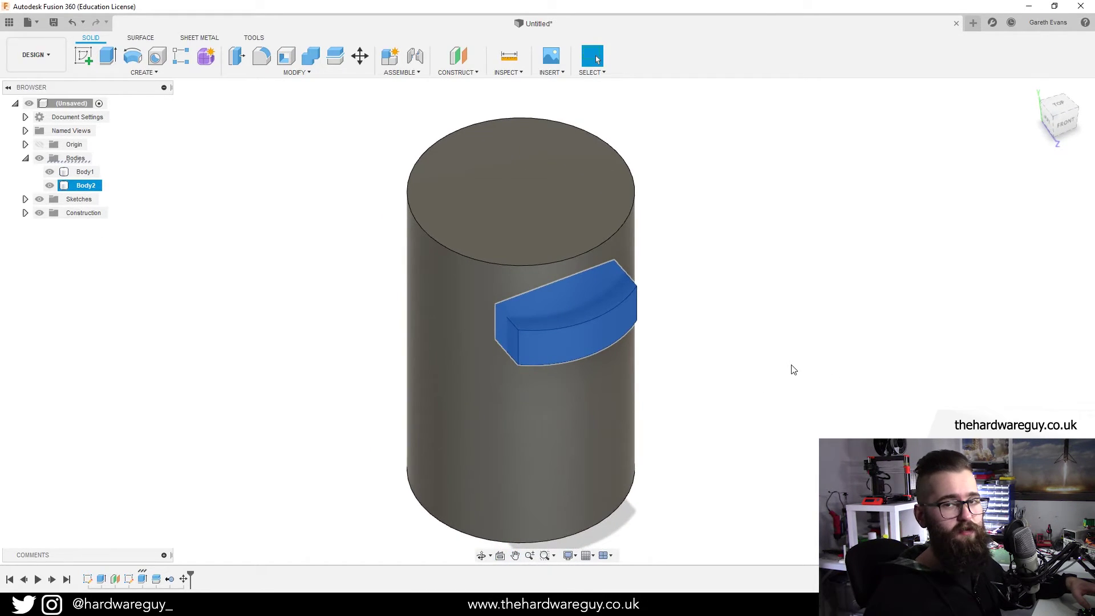
pyautogui.scroll(-2, 791, 369)
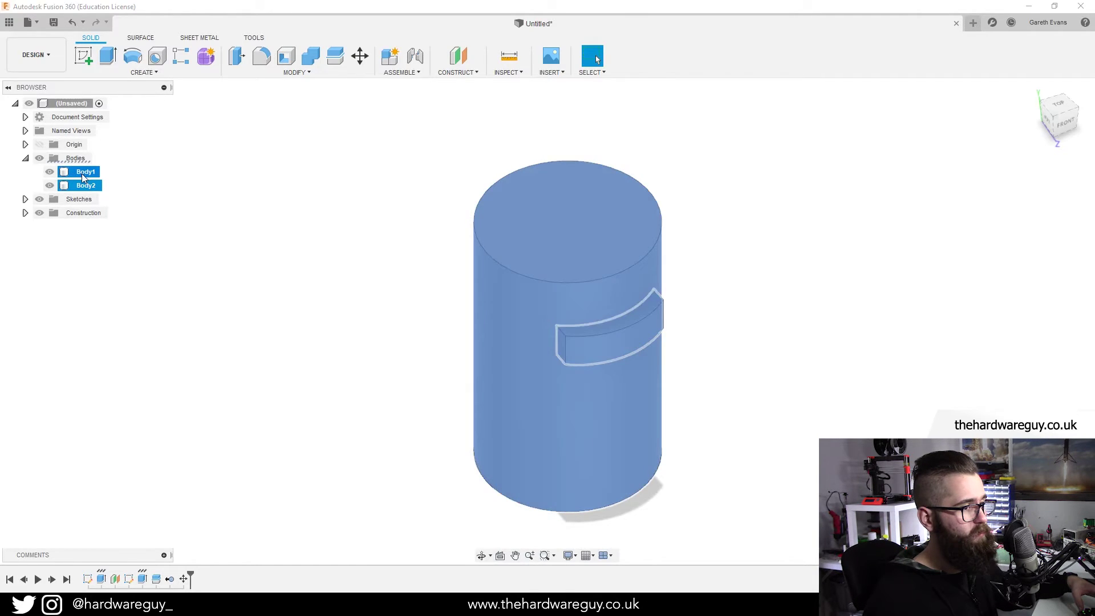
# Add the cylinder Body1 to the selected tab and set up a Combine join
pyautogui.keyDown('ctrl'); pyautogui.click(85, 174); pyautogui.keyUp('ctrl')
pyautogui.keyDown('shift'); pyautogui.moveTo(735, 292); pyautogui.dragTo(752, 296, button='middle'); pyautogui.keyUp('shift')
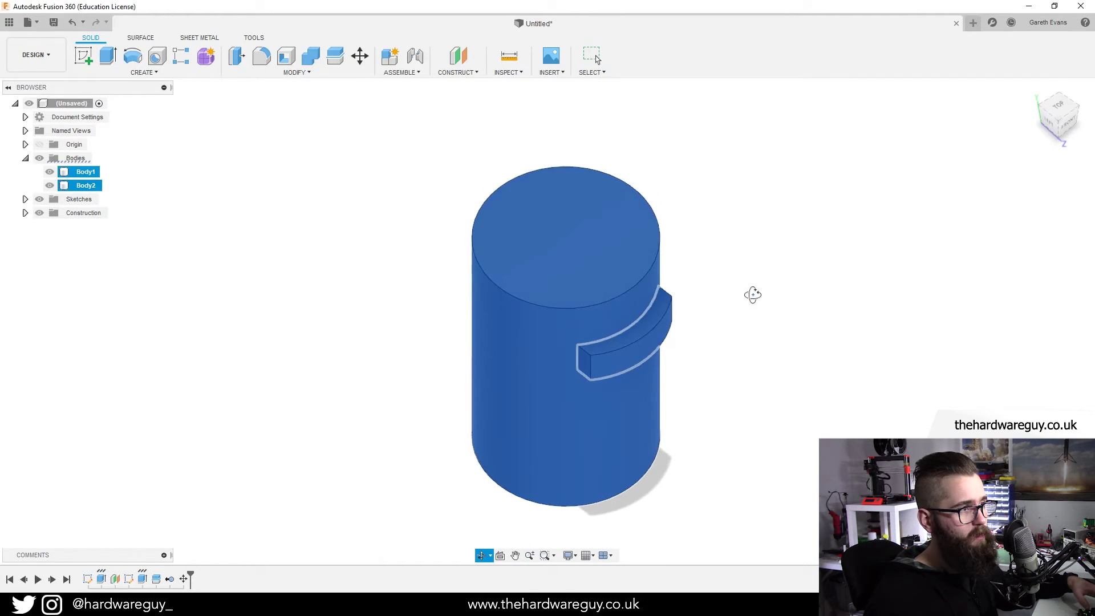
pyautogui.click(300, 73)
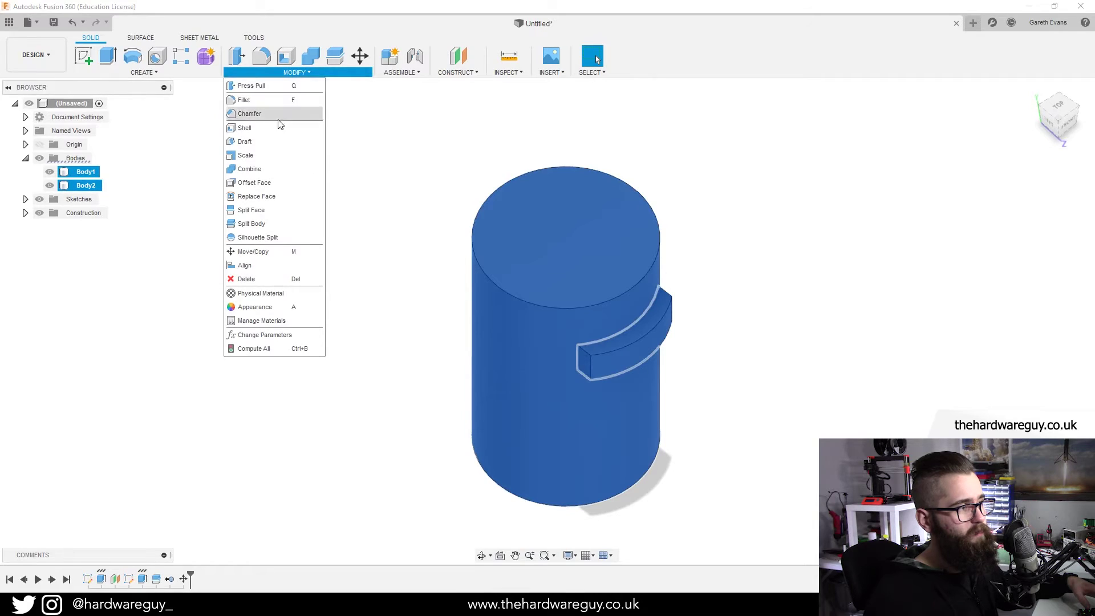
pyautogui.click(261, 162)
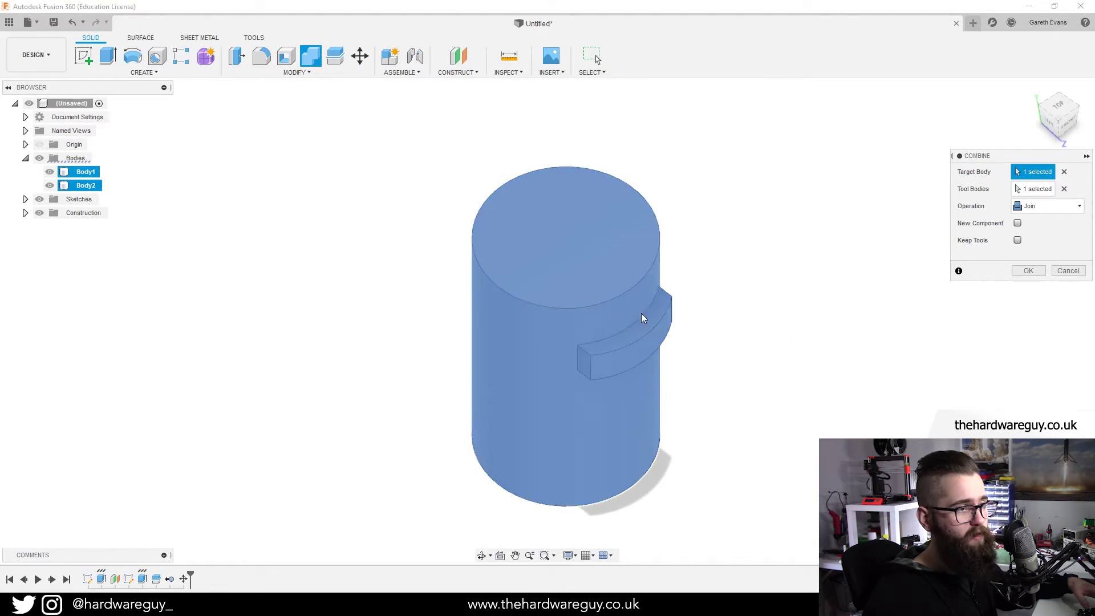
pyautogui.keyDown('shift'); pyautogui.moveTo(726, 302); pyautogui.dragTo(641, 268, button='middle'); pyautogui.keyUp('shift')
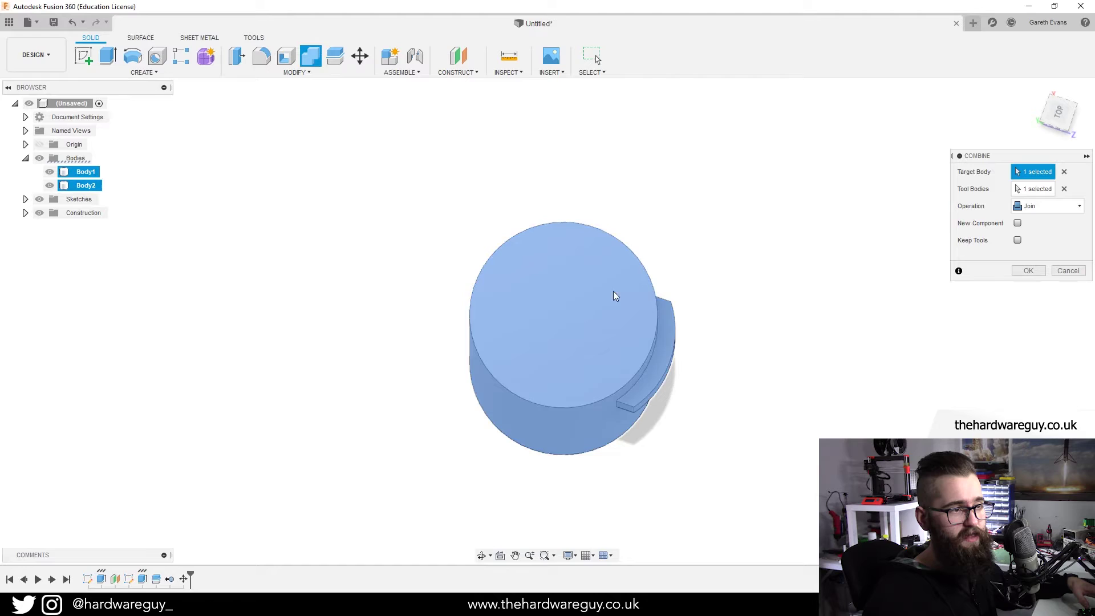
pyautogui.keyDown('shift'); pyautogui.moveTo(743, 318); pyautogui.dragTo(706, 290, button='middle'); pyautogui.keyUp('shift')
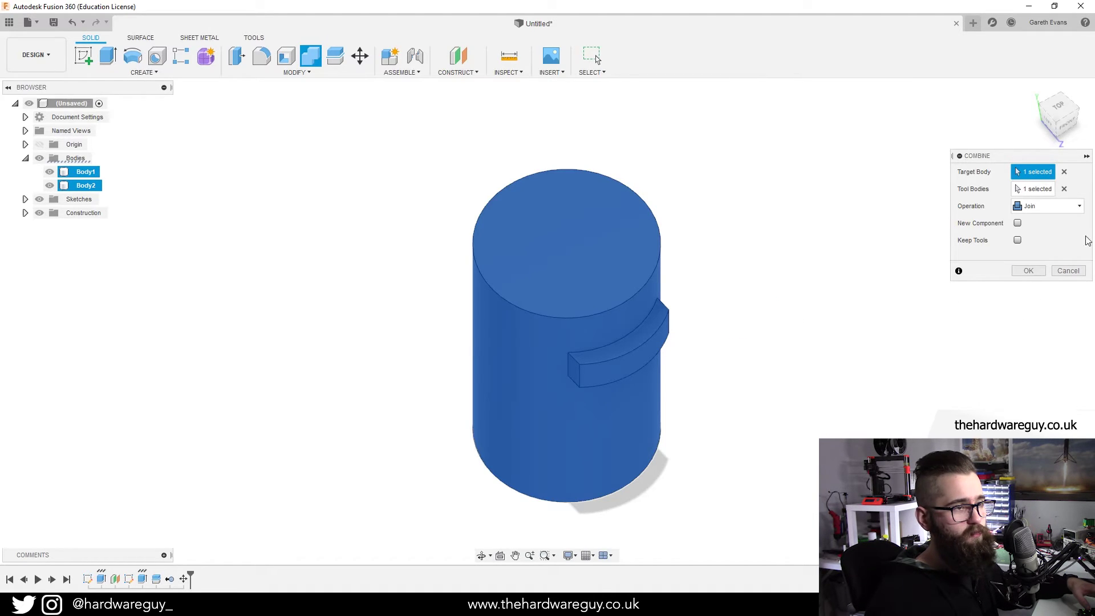
# Join the tab and cylinder into Body2, then toggle its visibility to check it
pyautogui.click(1029, 271)
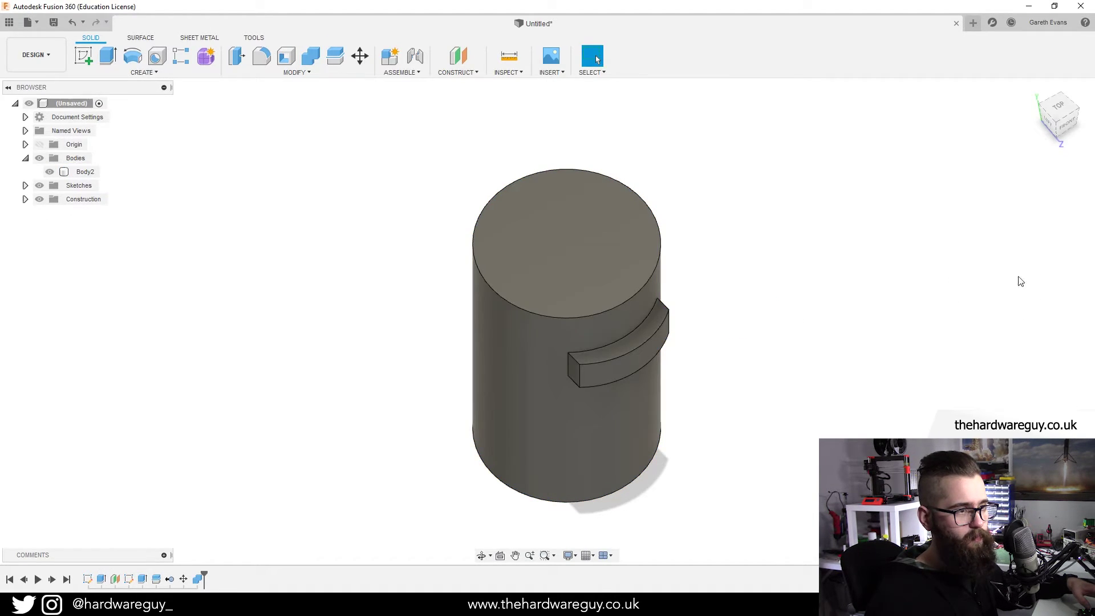
pyautogui.moveTo(842, 339)
pyautogui.keyDown('shift'); pyautogui.mouseDown(button='middle')
pyautogui.moveTo(827, 330)
pyautogui.moveTo(835, 323)
pyautogui.moveTo(697, 330)
pyautogui.mouseUp(button='middle'); pyautogui.keyUp('shift')
pyautogui.click(53, 170)
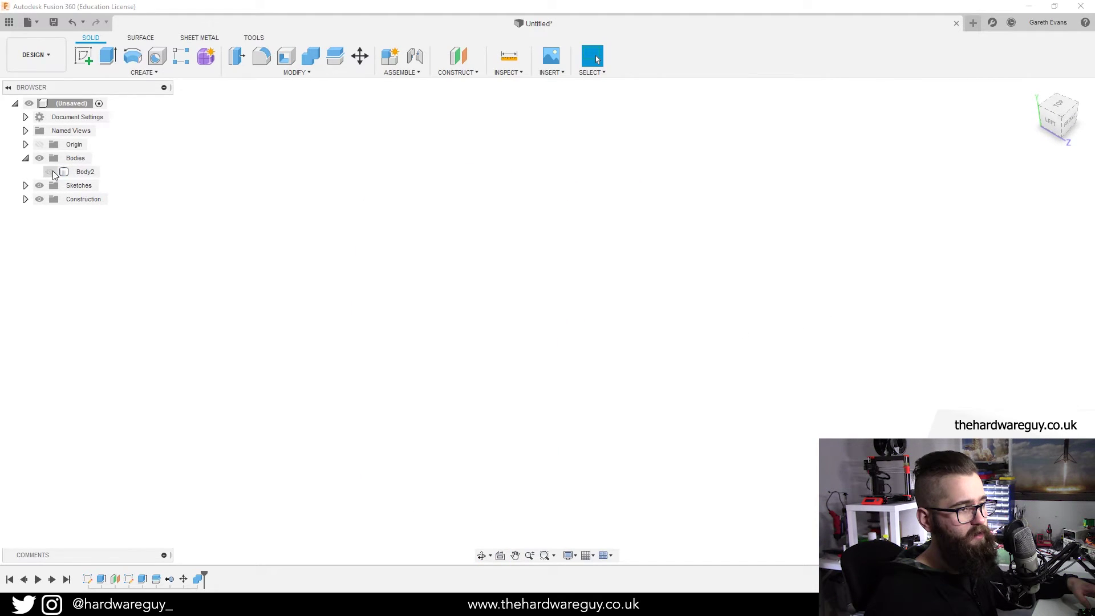
pyautogui.moveTo(666, 320)
pyautogui.keyDown('shift'); pyautogui.mouseDown(button='middle')
pyautogui.moveTo(672, 311)
pyautogui.moveTo(624, 322)
pyautogui.moveTo(699, 305)
pyautogui.moveTo(692, 294)
pyautogui.mouseUp(button='middle'); pyautogui.keyUp('shift')
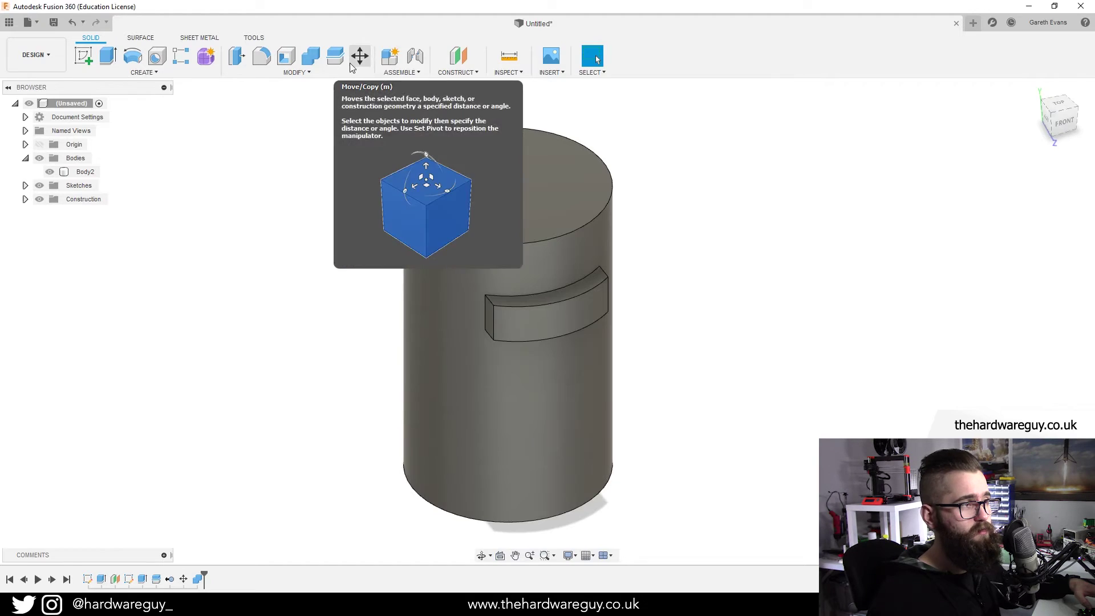
# Move the tab's outer face 30 mm outward along Z with Move/Copy
pyautogui.click(555, 303)
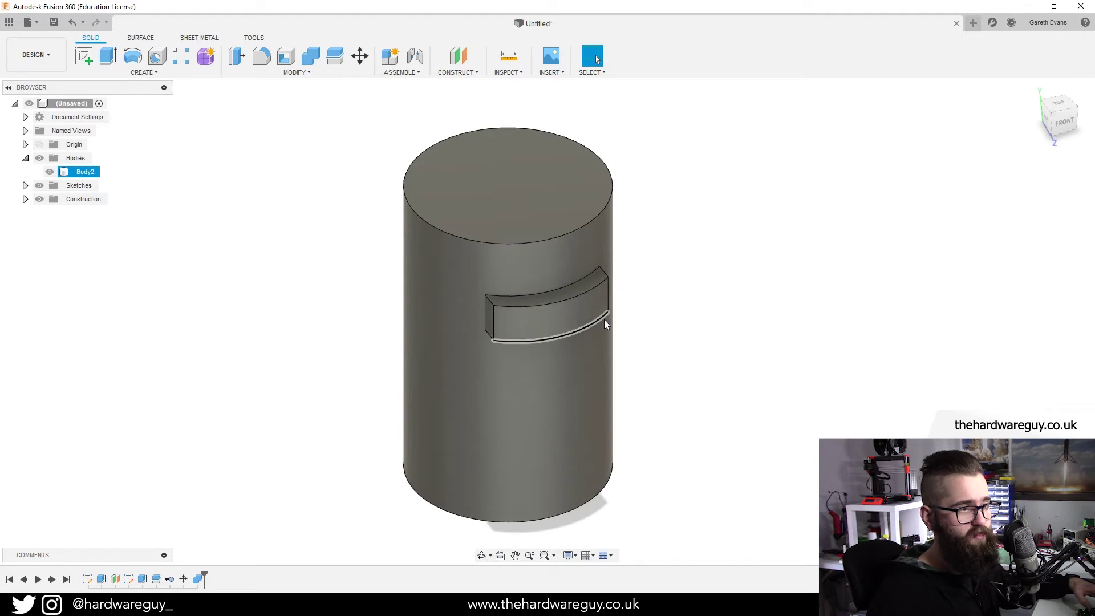
pyautogui.click(624, 325)
pyautogui.keyDown('shift'); pyautogui.moveTo(668, 322); pyautogui.dragTo(689, 329, button='middle'); pyautogui.keyUp('shift')
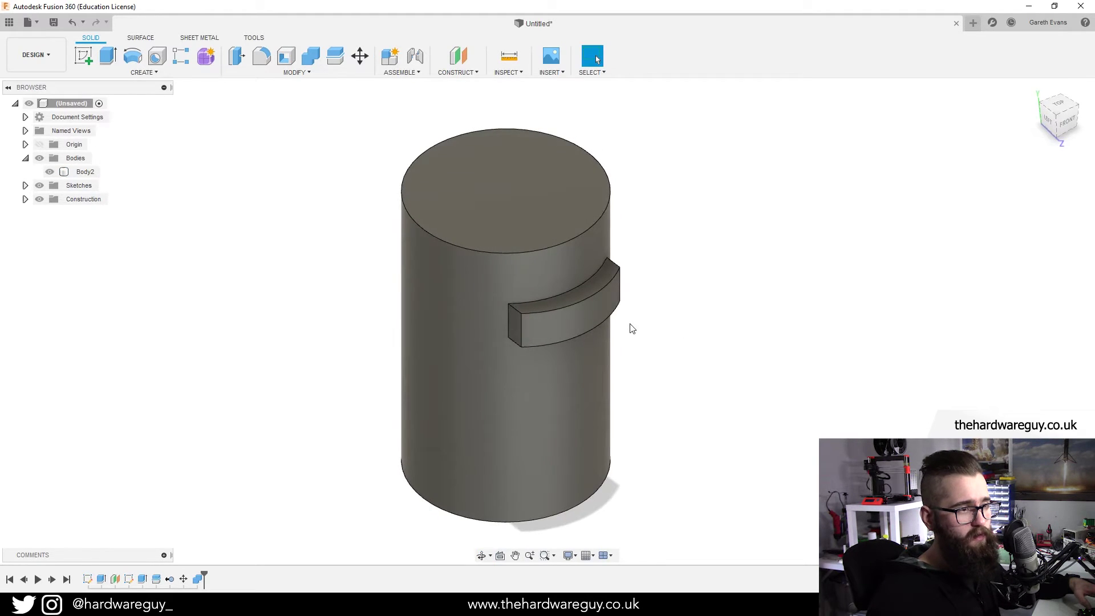
pyautogui.click(585, 317)
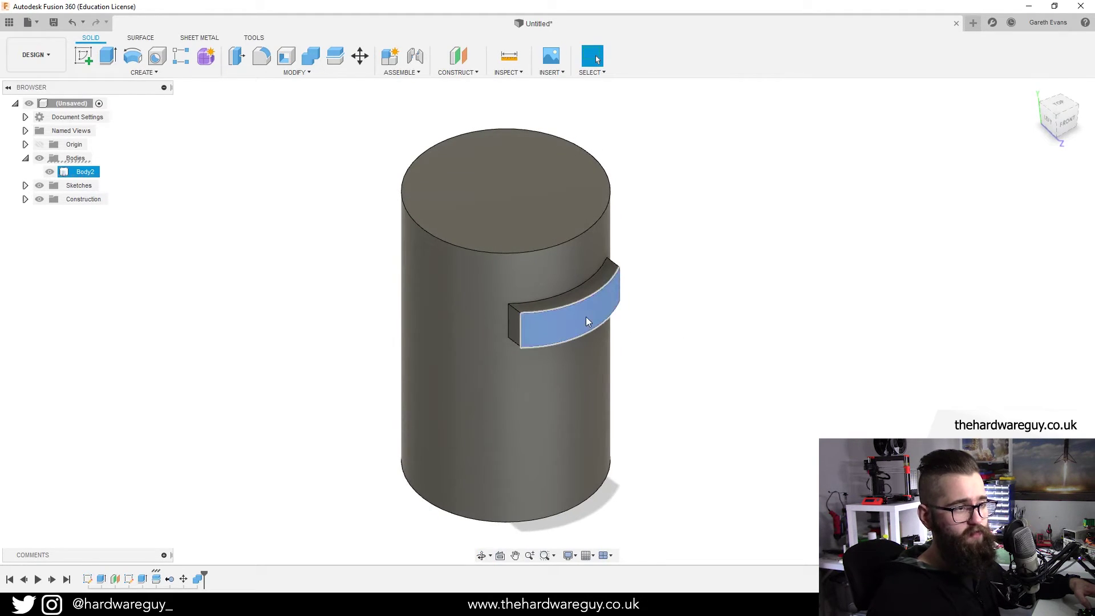
pyautogui.click(358, 57)
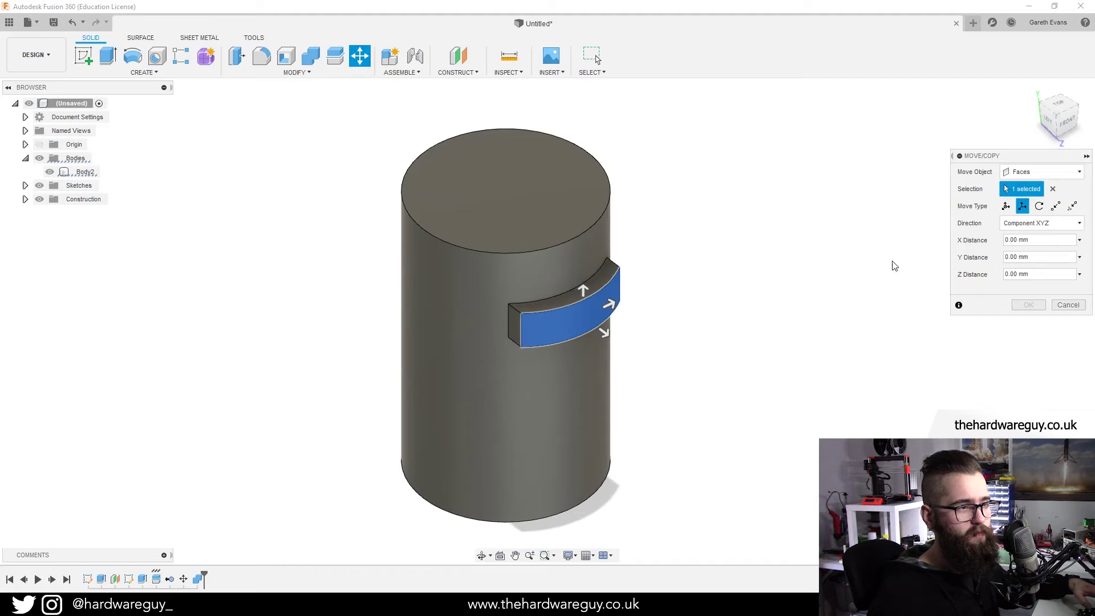
pyautogui.moveTo(604, 334); pyautogui.dragTo(634, 370)
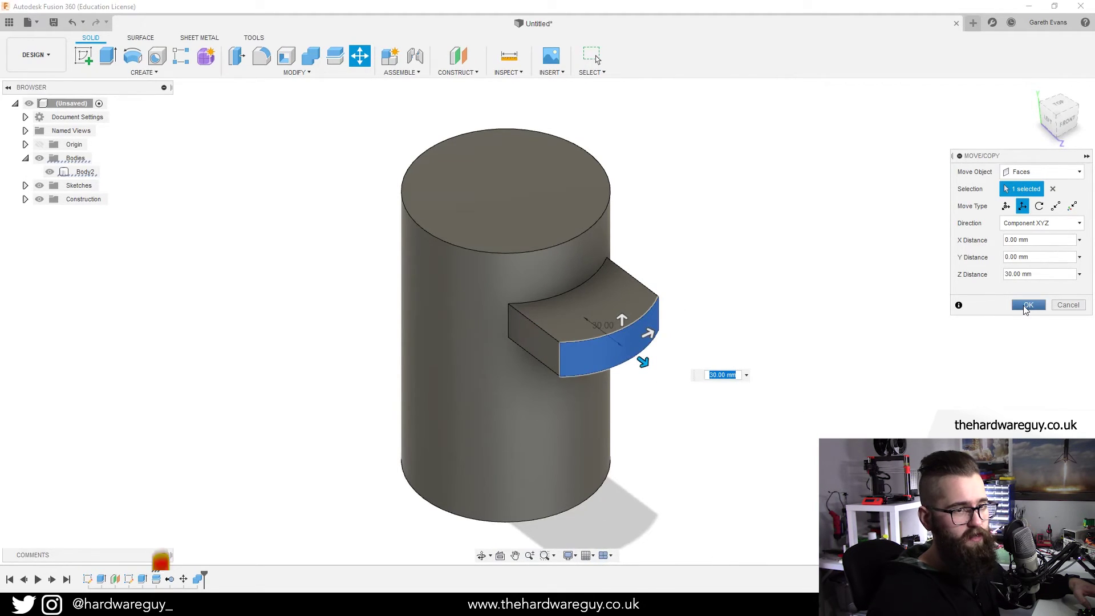
pyautogui.click(1028, 305)
pyautogui.keyDown('shift'); pyautogui.moveTo(883, 329); pyautogui.dragTo(799, 251, button='middle'); pyautogui.keyUp('shift')
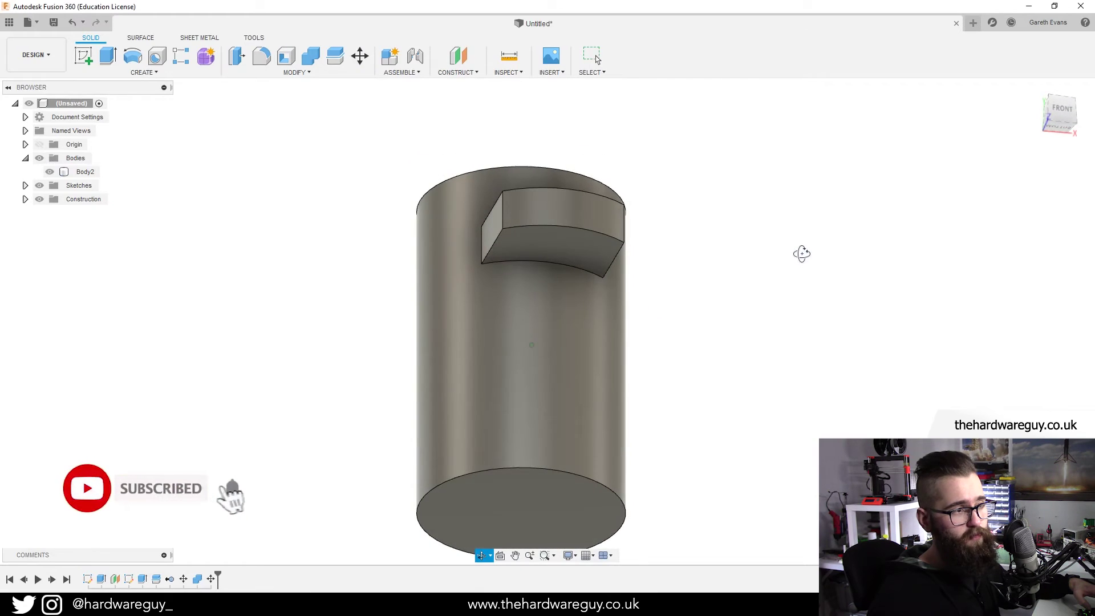
# Move the tab's bottom face 90 mm down, then select the block's left side face
pyautogui.click(571, 246)
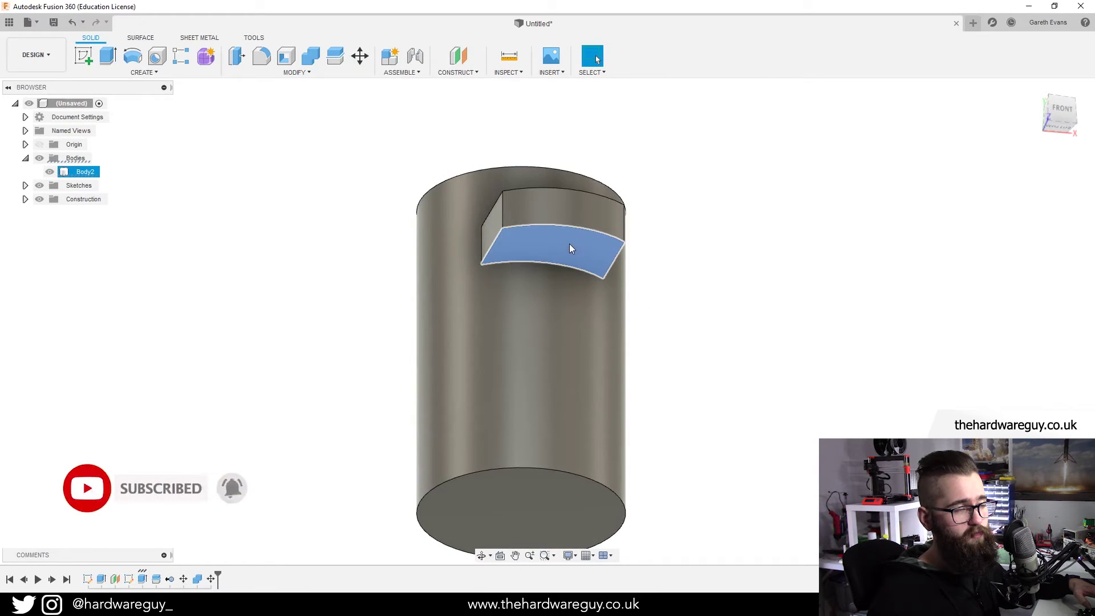
pyautogui.click(566, 249)
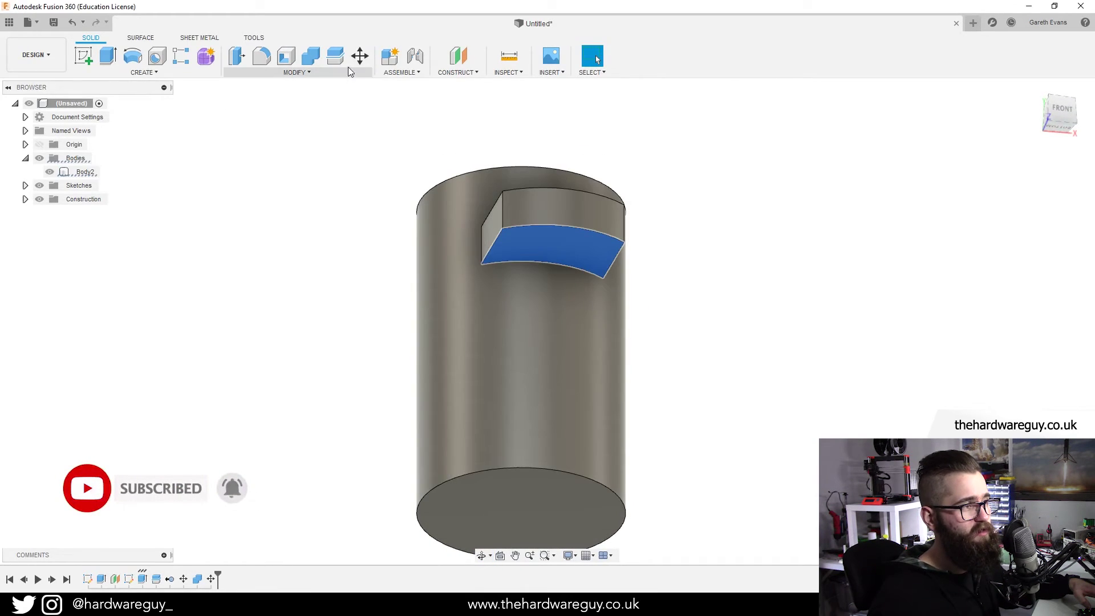
pyautogui.click(359, 57)
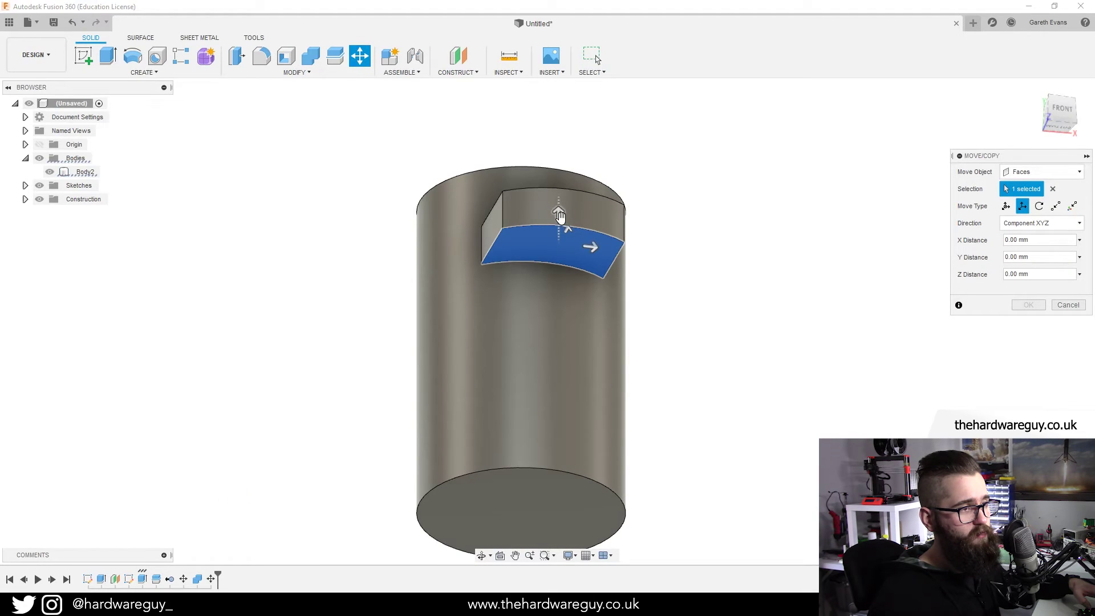
pyautogui.moveTo(558, 213); pyautogui.dragTo(556, 385)
pyautogui.write('90')
pyautogui.press('Return')
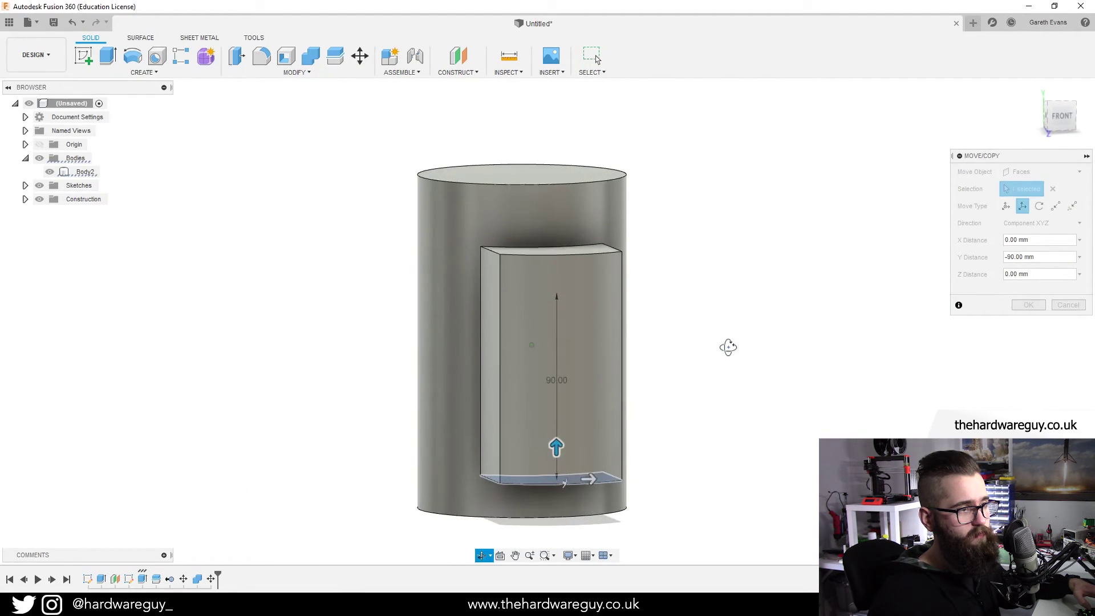
pyautogui.press('Return')
pyautogui.press('F6')
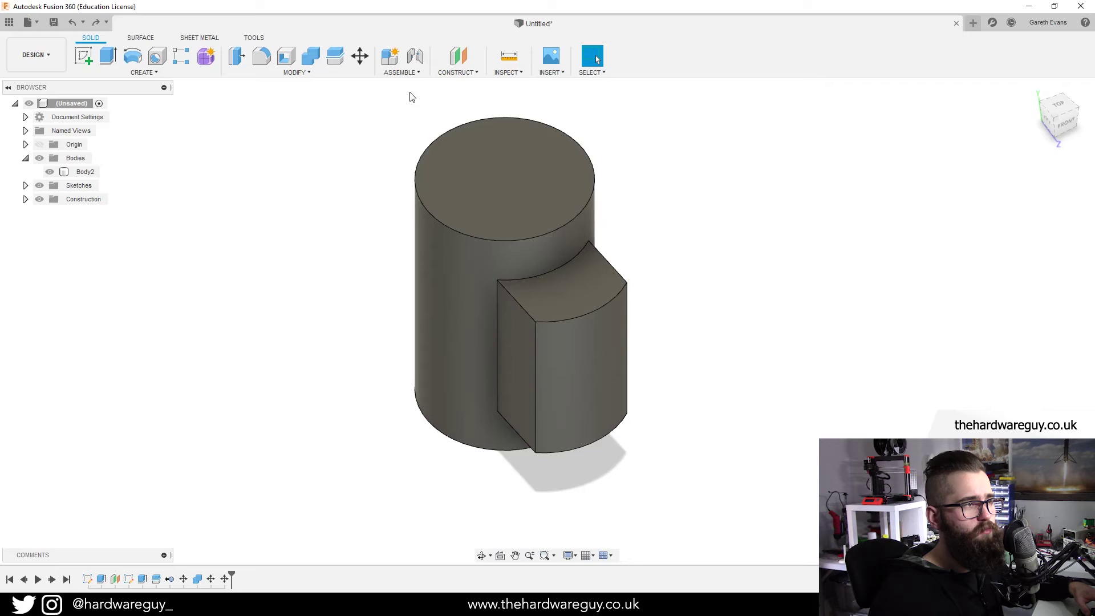
pyautogui.click(524, 354)
pyautogui.click(510, 350)
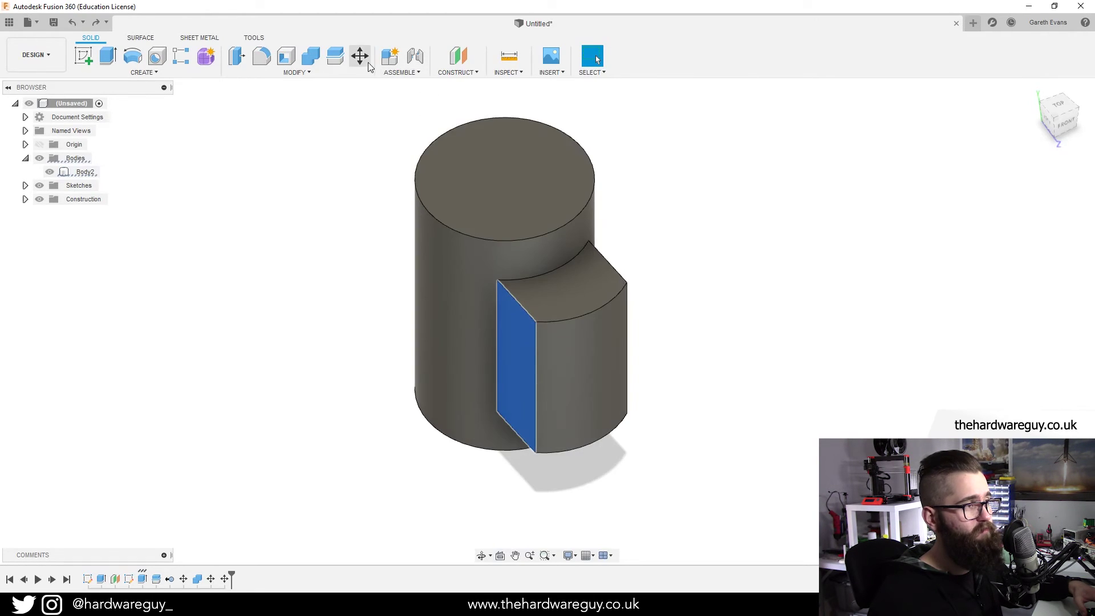
# Move the block's left side face 10 mm outward along X (-10 mm)
pyautogui.click(368, 62)
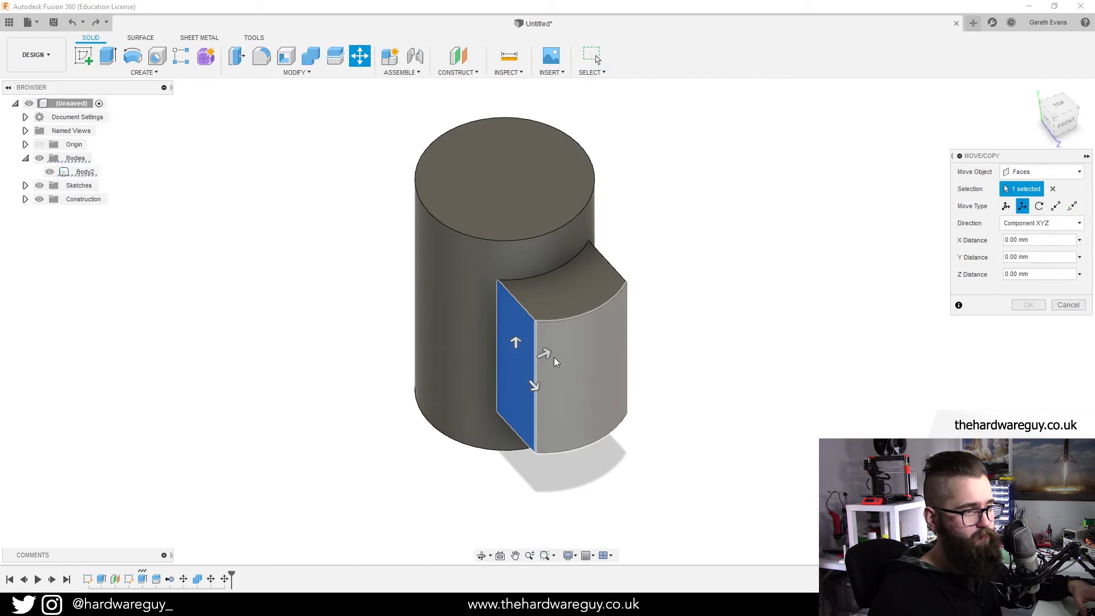
pyautogui.moveTo(544, 353); pyautogui.dragTo(522, 362)
pyautogui.click(1028, 306)
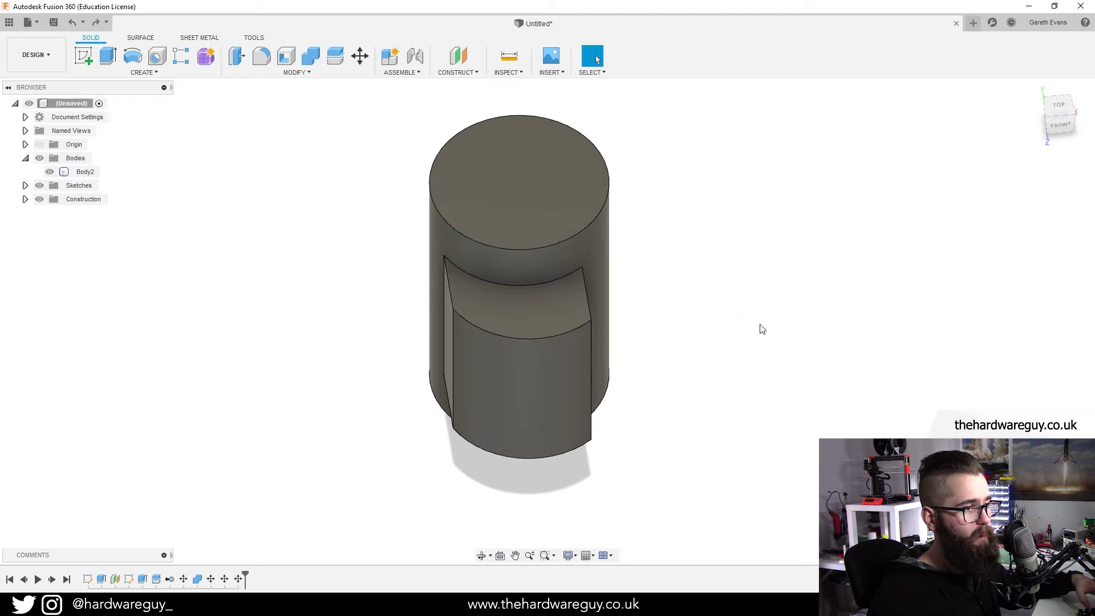
pyautogui.keyDown('shift'); pyautogui.moveTo(761, 333); pyautogui.dragTo(743, 335, button='middle'); pyautogui.keyUp('shift')
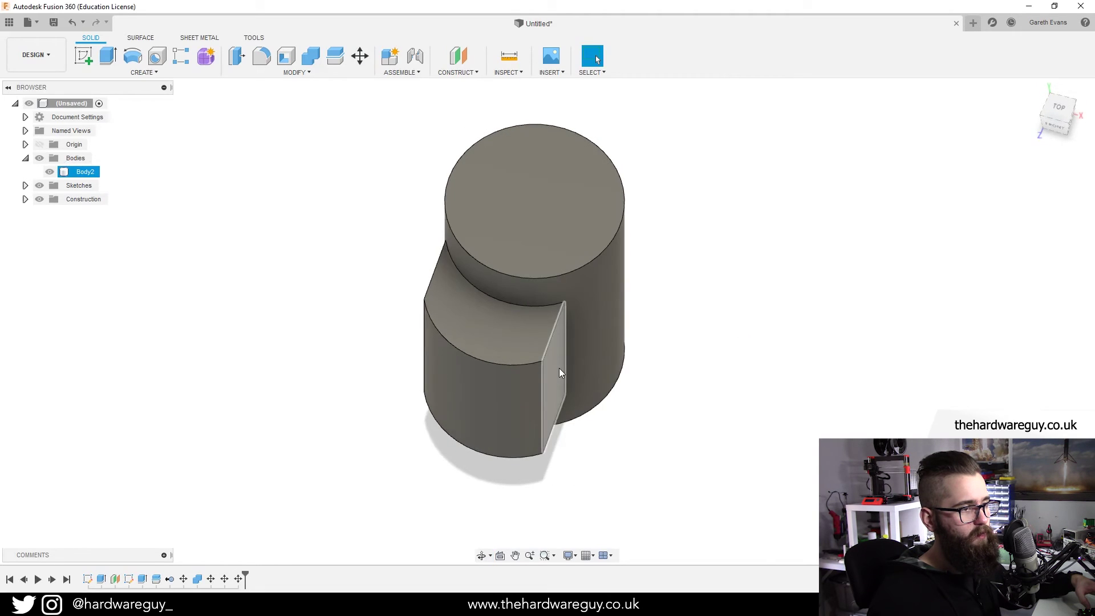
# Push the block's right side face 15 mm outward along X
pyautogui.click(558, 368)
pyautogui.click(360, 57)
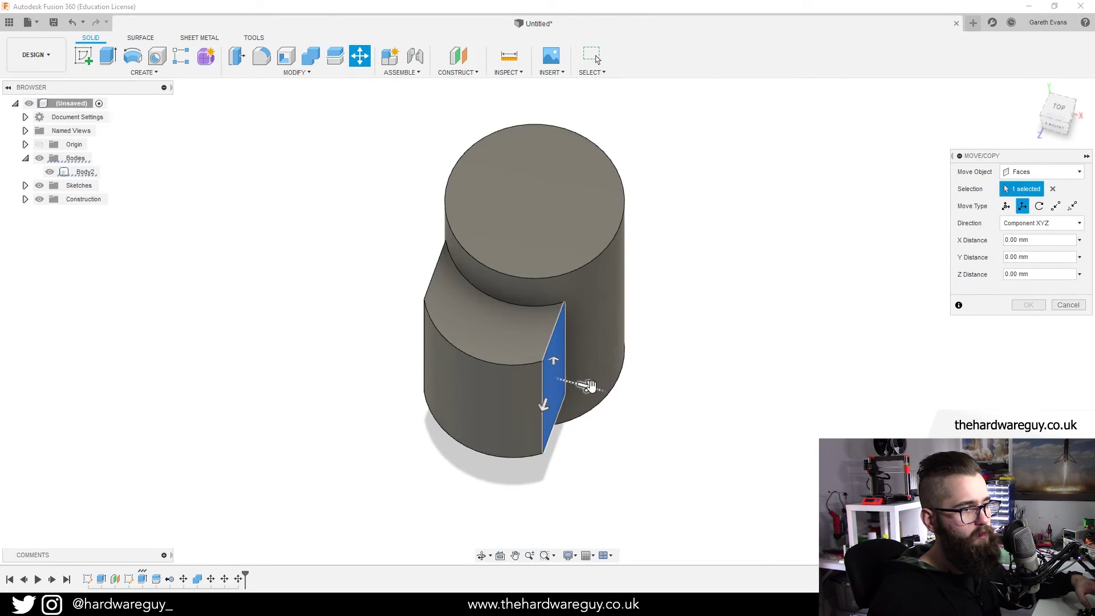
pyautogui.moveTo(585, 386); pyautogui.dragTo(667, 352)
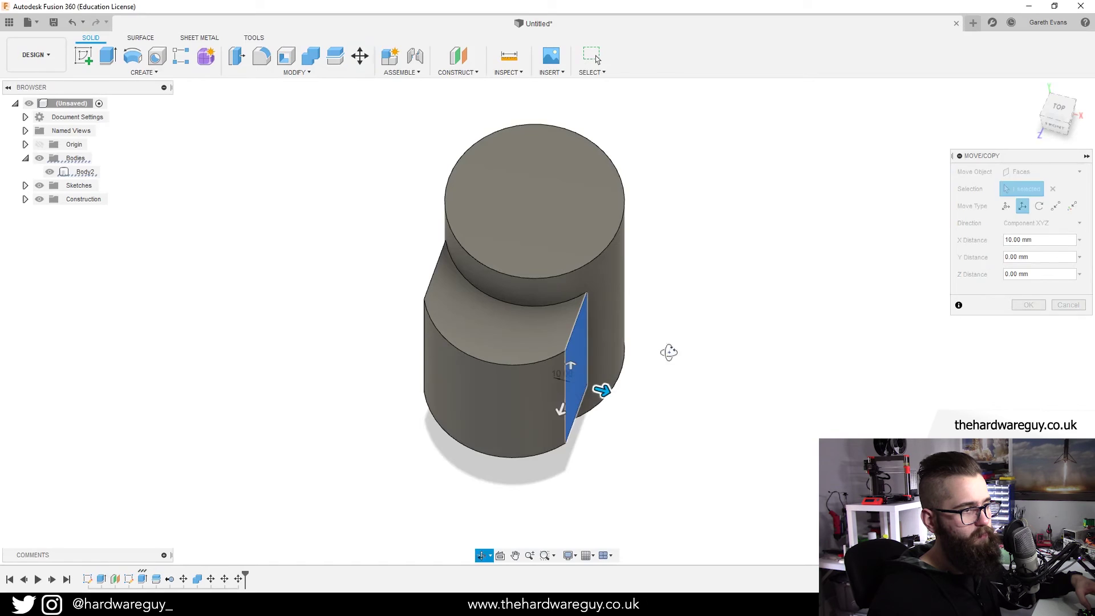
pyautogui.keyDown('shift'); pyautogui.moveTo(667, 352); pyautogui.dragTo(647, 387, button='middle'); pyautogui.keyUp('shift')
pyautogui.moveTo(622, 385); pyautogui.dragTo(635, 385)
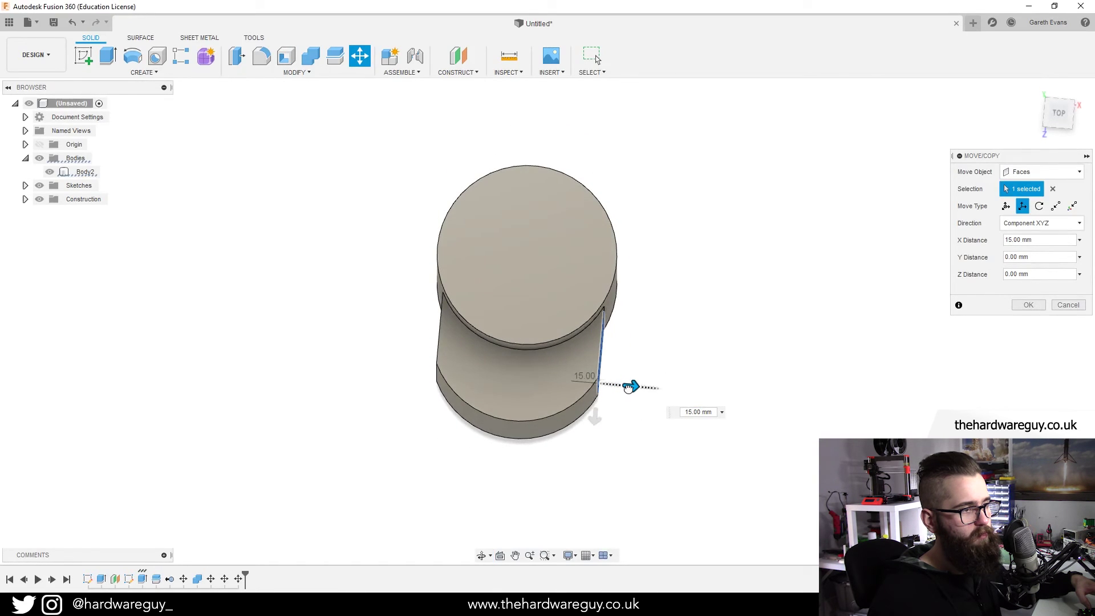
pyautogui.keyDown('shift'); pyautogui.moveTo(702, 347); pyautogui.dragTo(735, 316, button='middle'); pyautogui.keyUp('shift')
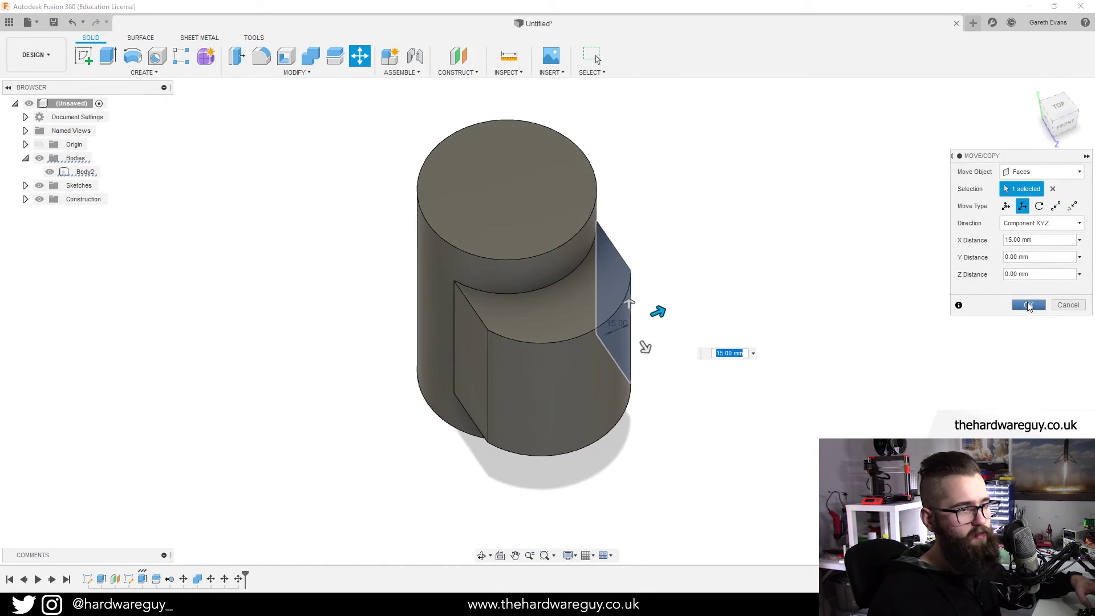
pyautogui.click(1027, 304)
pyautogui.moveTo(819, 345)
pyautogui.keyDown('shift'); pyautogui.mouseDown(button='middle')
pyautogui.moveTo(774, 320)
pyautogui.moveTo(827, 345)
pyautogui.mouseUp(button='middle'); pyautogui.keyUp('shift')
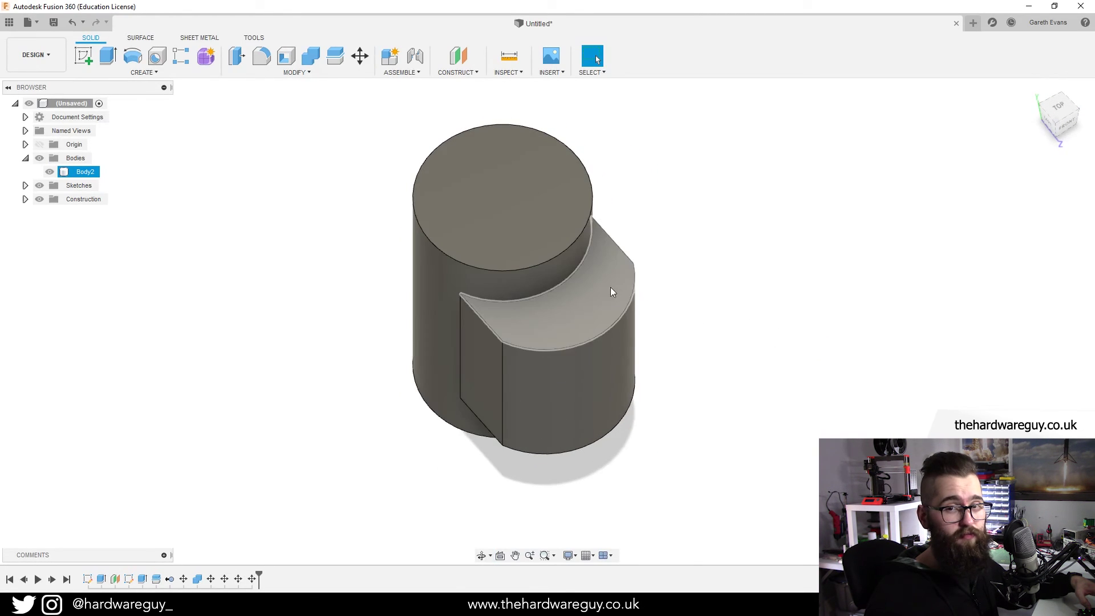
pyautogui.keyDown('shift'); pyautogui.moveTo(740, 308); pyautogui.dragTo(775, 333, button='middle'); pyautogui.keyUp('shift')
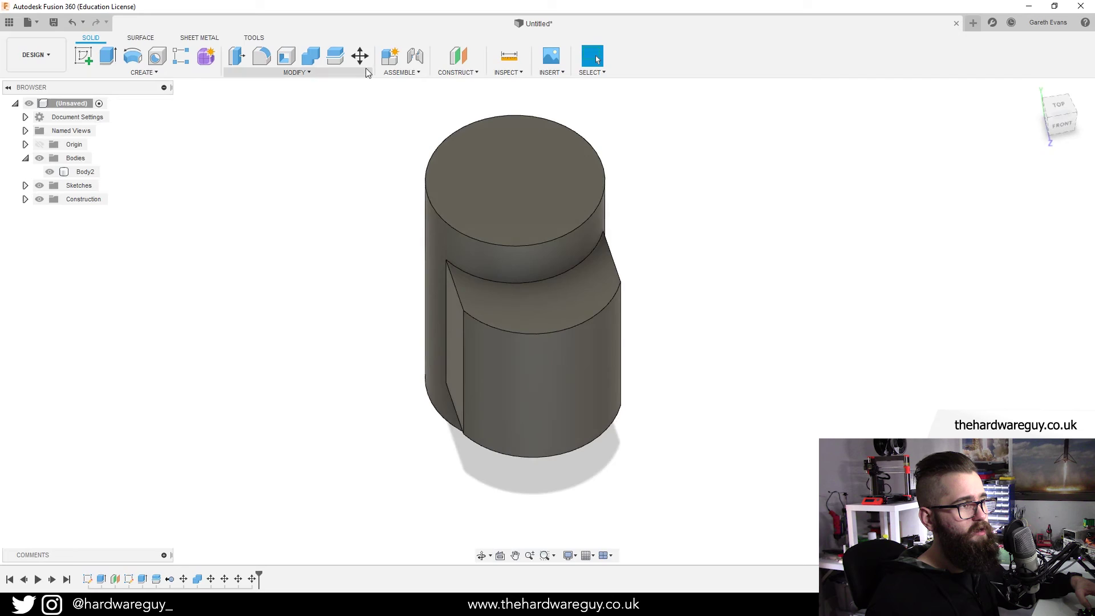
# Move the block's outer curved face 15 mm inward along Z (-15 mm)
pyautogui.click(490, 352)
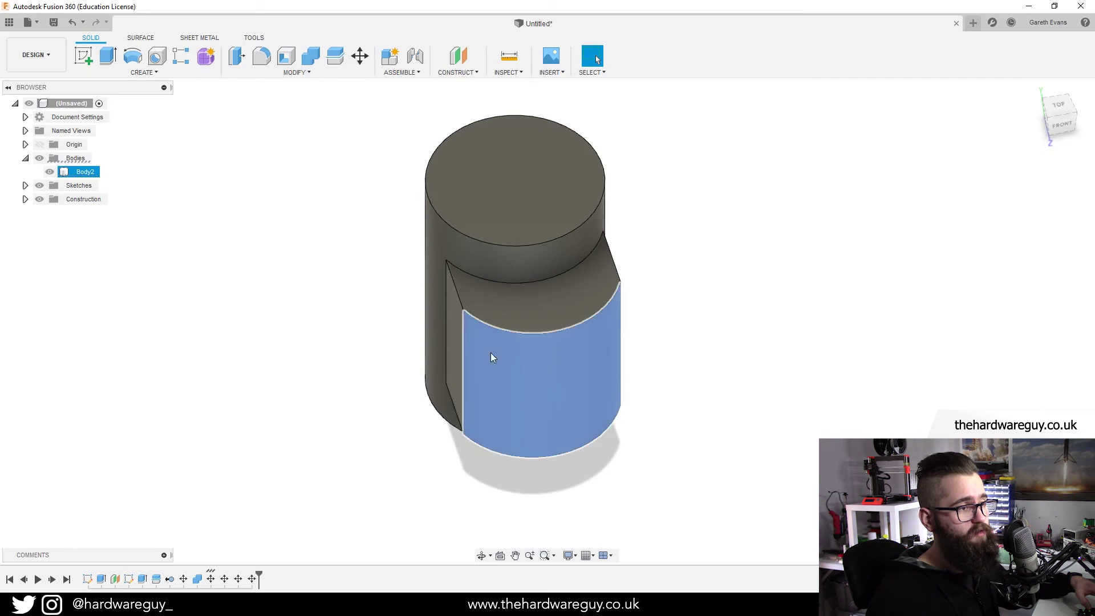
pyautogui.click(360, 57)
pyautogui.keyDown('shift'); pyautogui.moveTo(815, 291); pyautogui.dragTo(802, 342, button='middle'); pyautogui.keyUp('shift')
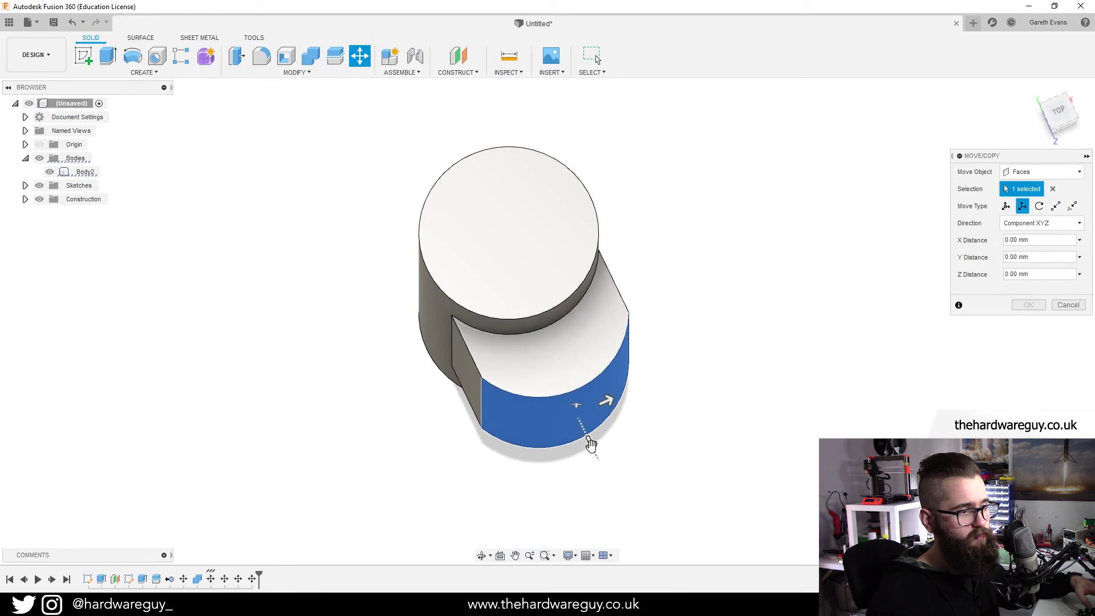
pyautogui.moveTo(590, 443); pyautogui.dragTo(620, 513)
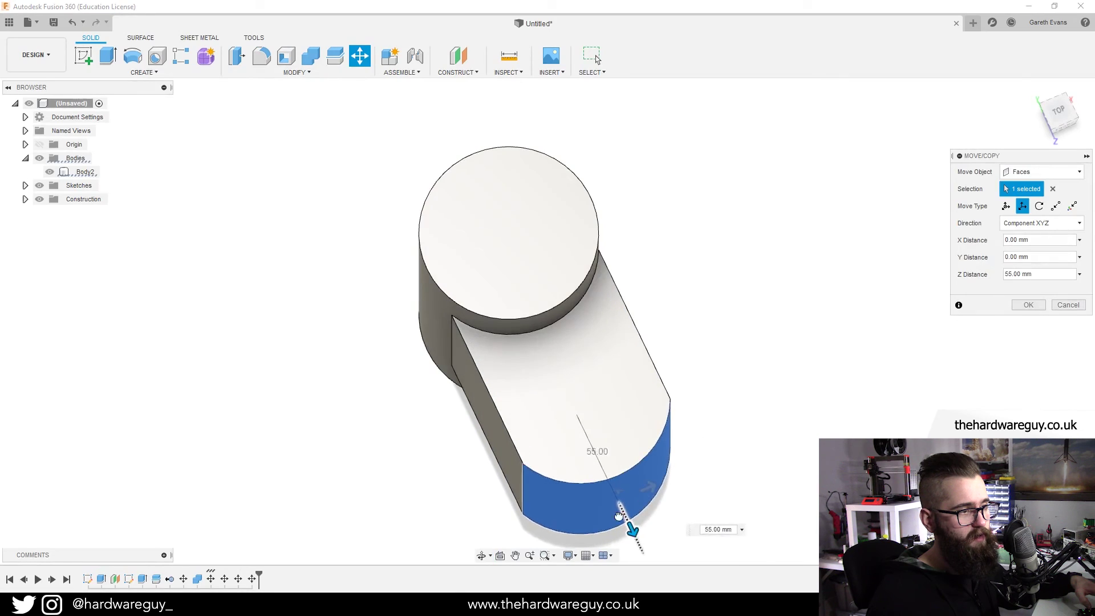
pyautogui.moveTo(620, 513); pyautogui.dragTo(586, 424)
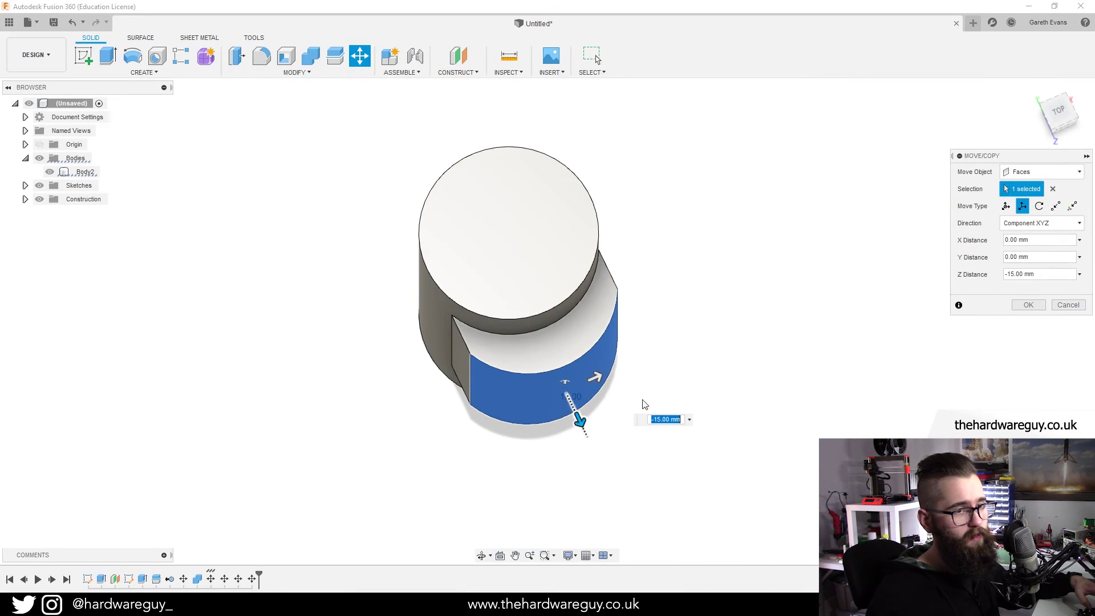
pyautogui.click(1033, 304)
pyautogui.moveTo(779, 276)
pyautogui.keyDown('shift'); pyautogui.mouseDown(button='middle')
pyautogui.moveTo(772, 222)
pyautogui.moveTo(772, 282)
pyautogui.mouseUp(button='middle'); pyautogui.keyUp('shift')
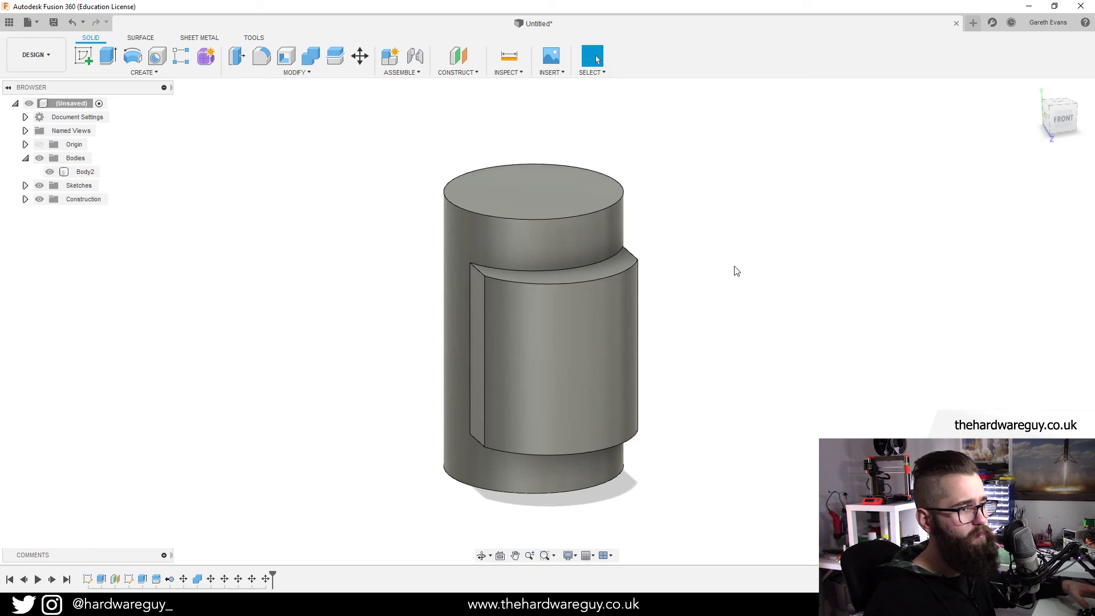
pyautogui.moveTo(733, 271)
pyautogui.keyDown('shift'); pyautogui.mouseDown(button='middle')
pyautogui.moveTo(750, 288)
pyautogui.moveTo(741, 279)
pyautogui.mouseUp(button='middle'); pyautogui.keyUp('shift')
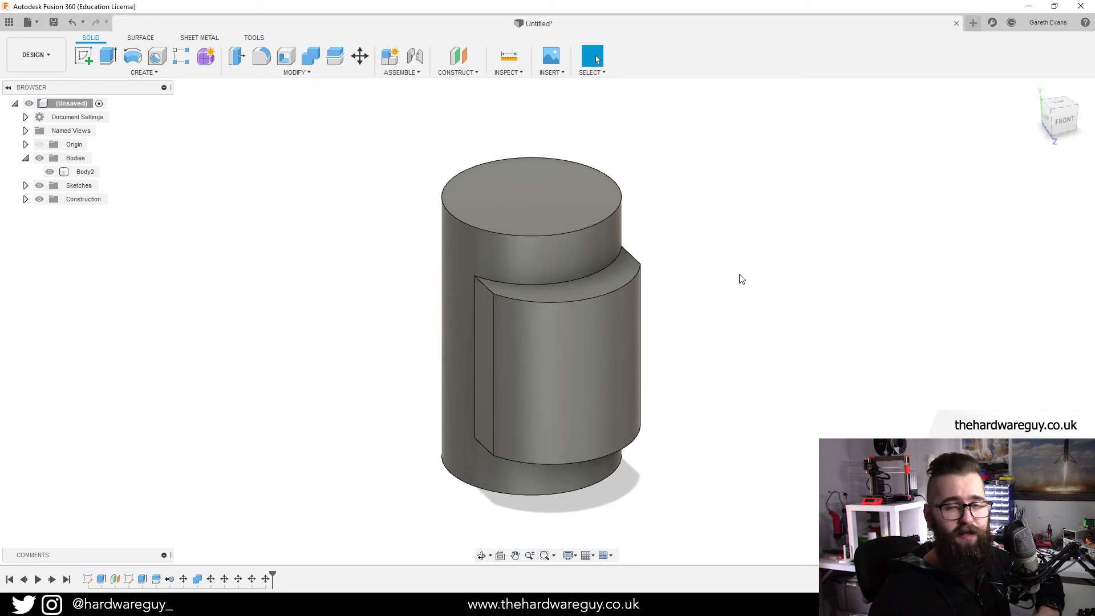